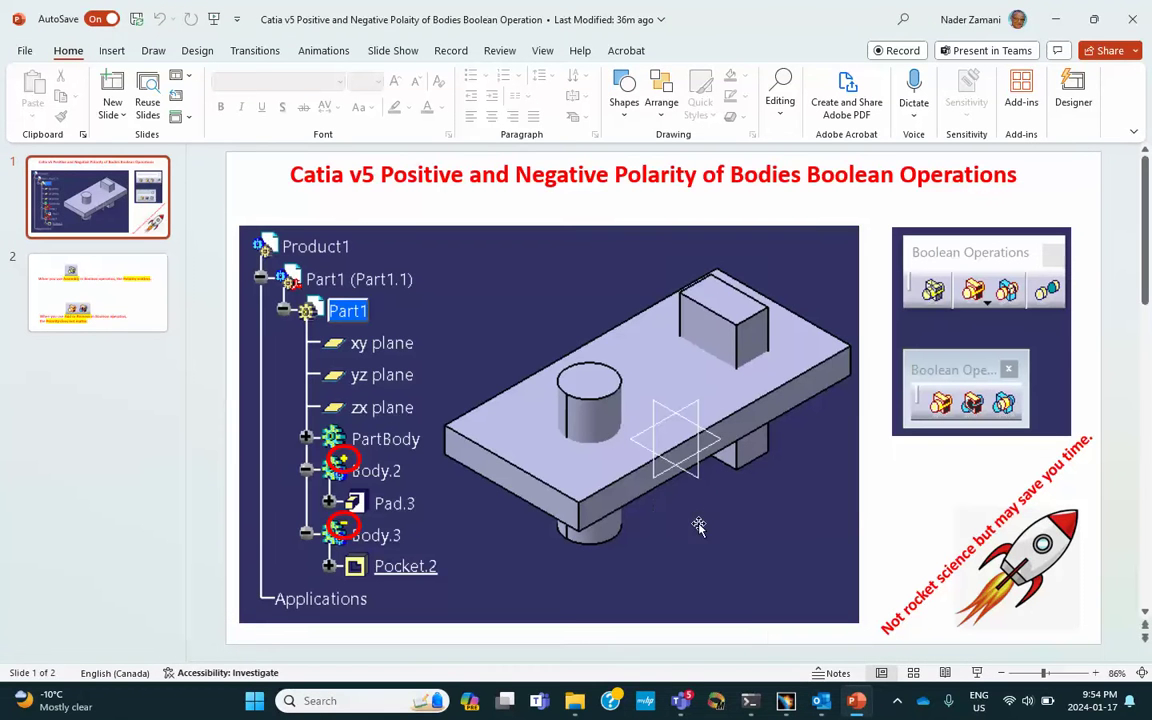
# Create a new Part document with the default name Part1.
pyautogui.click(786, 700)
pyautogui.click(24, 648)
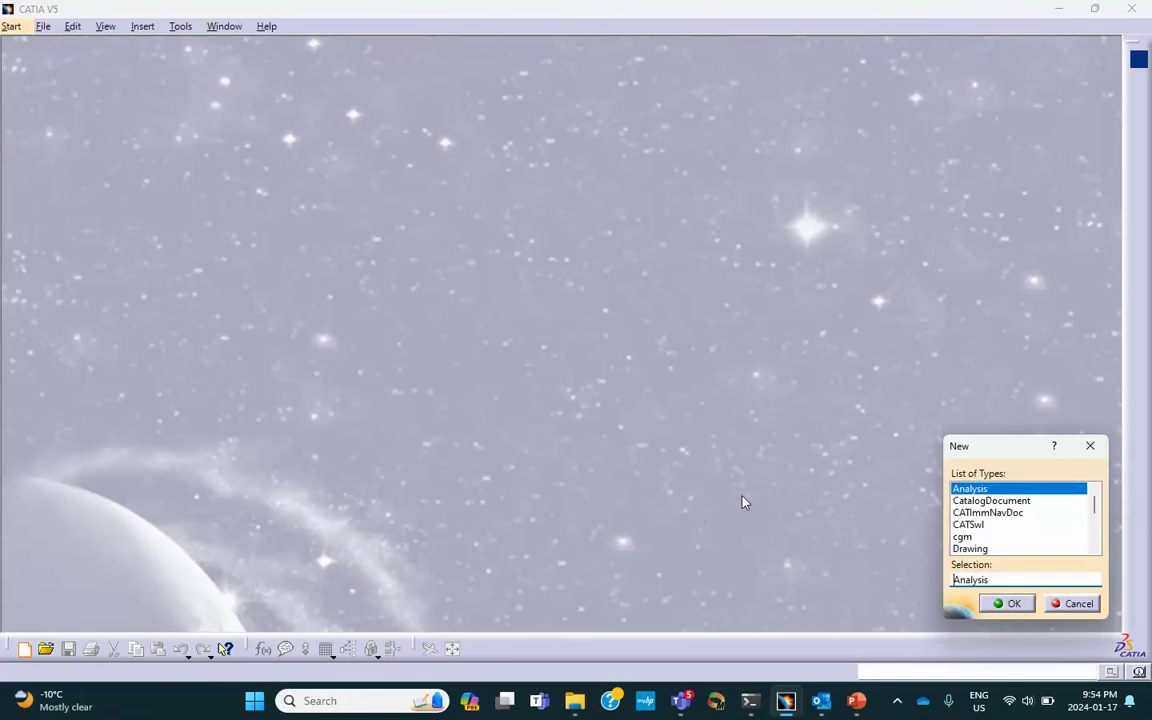
pyautogui.moveTo(1095, 507)
pyautogui.mouseDown()
pyautogui.moveTo(1095, 528)
pyautogui.moveTo(990, 530)
pyautogui.mouseUp()
pyautogui.click(964, 489)
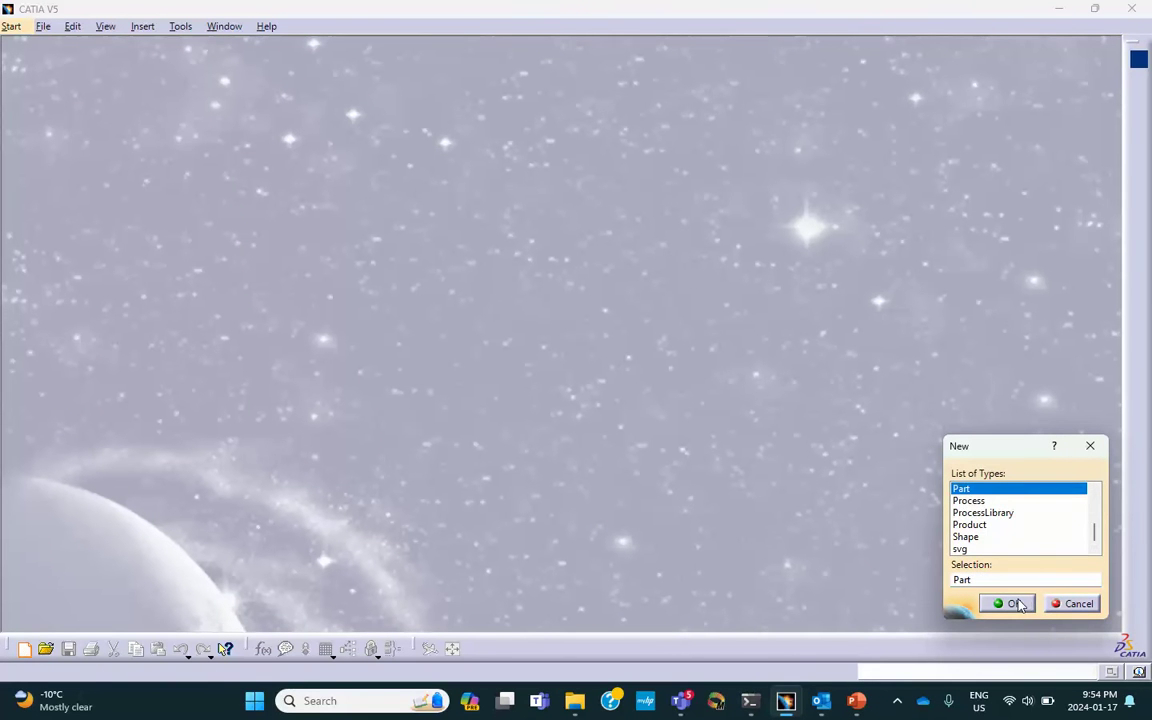
pyautogui.click(1015, 604)
pyautogui.click(1010, 604)
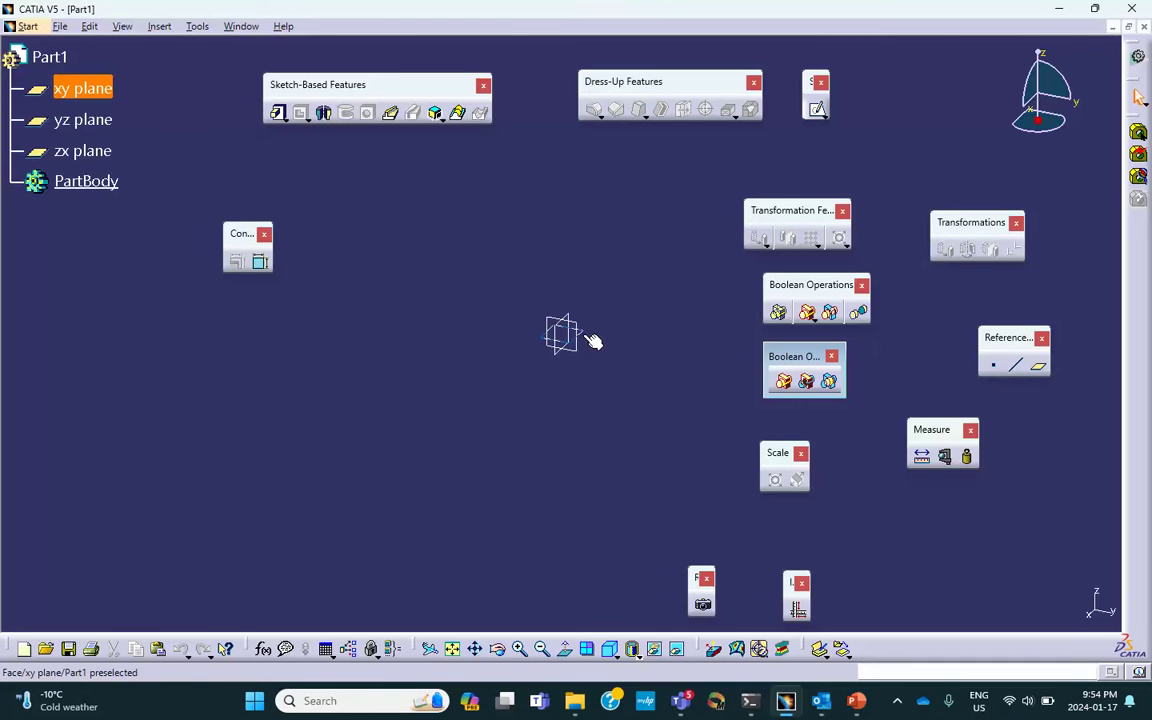
# Sketch a rectangle on the xy plane and pad it 20mm into a solid block.
pyautogui.click(548, 319)
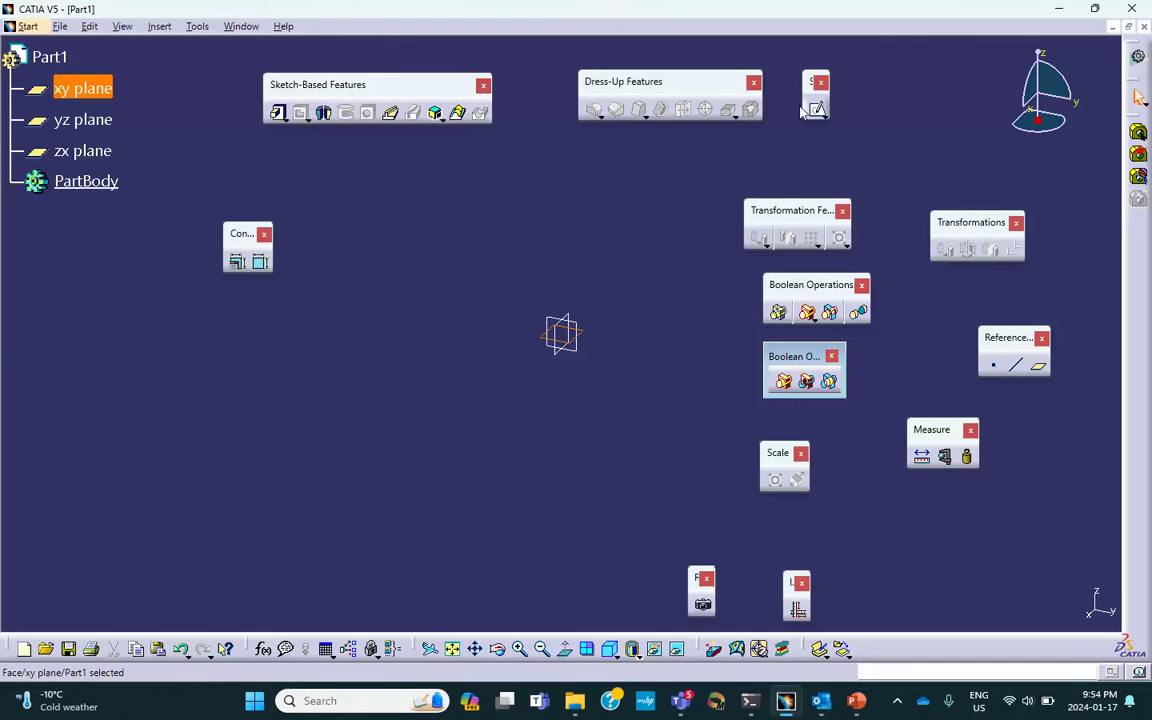
pyautogui.click(817, 109)
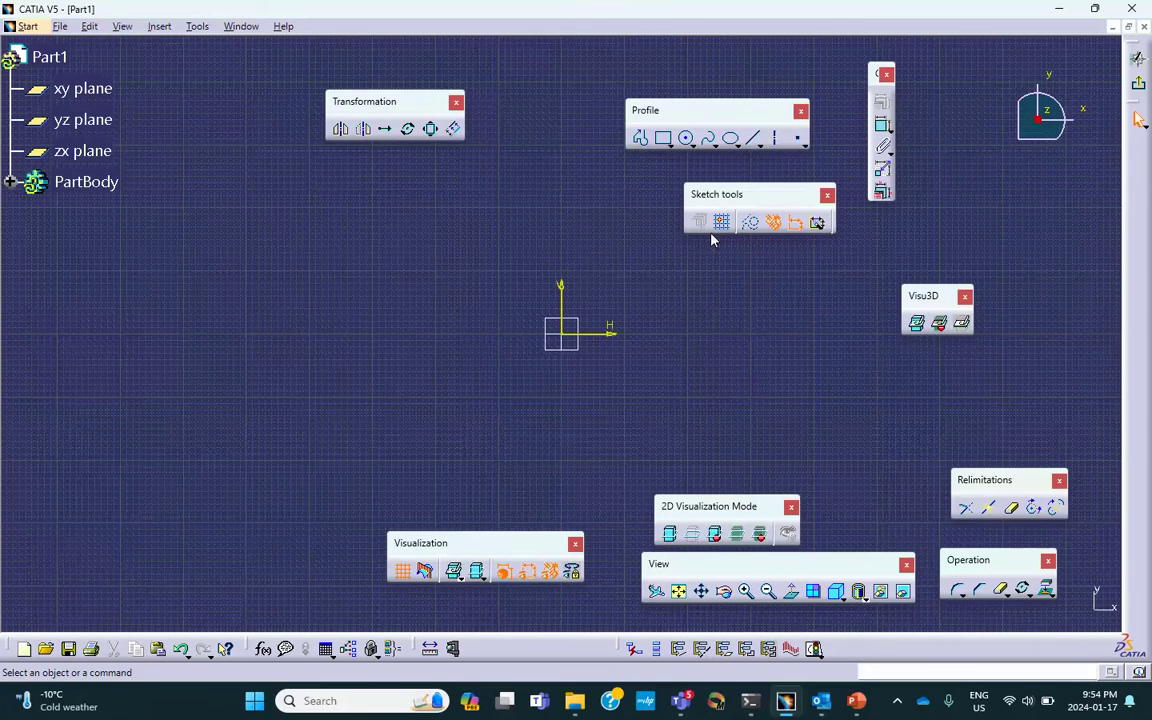
pyautogui.click(663, 138)
pyautogui.click(267, 283)
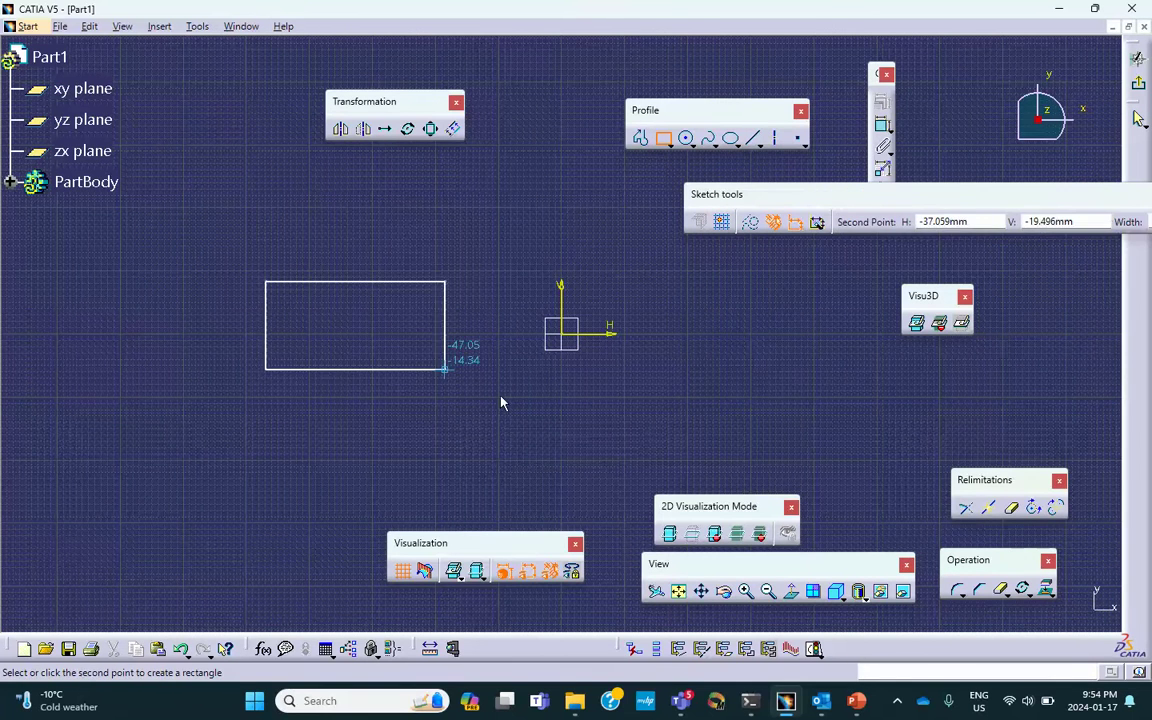
pyautogui.click(751, 465)
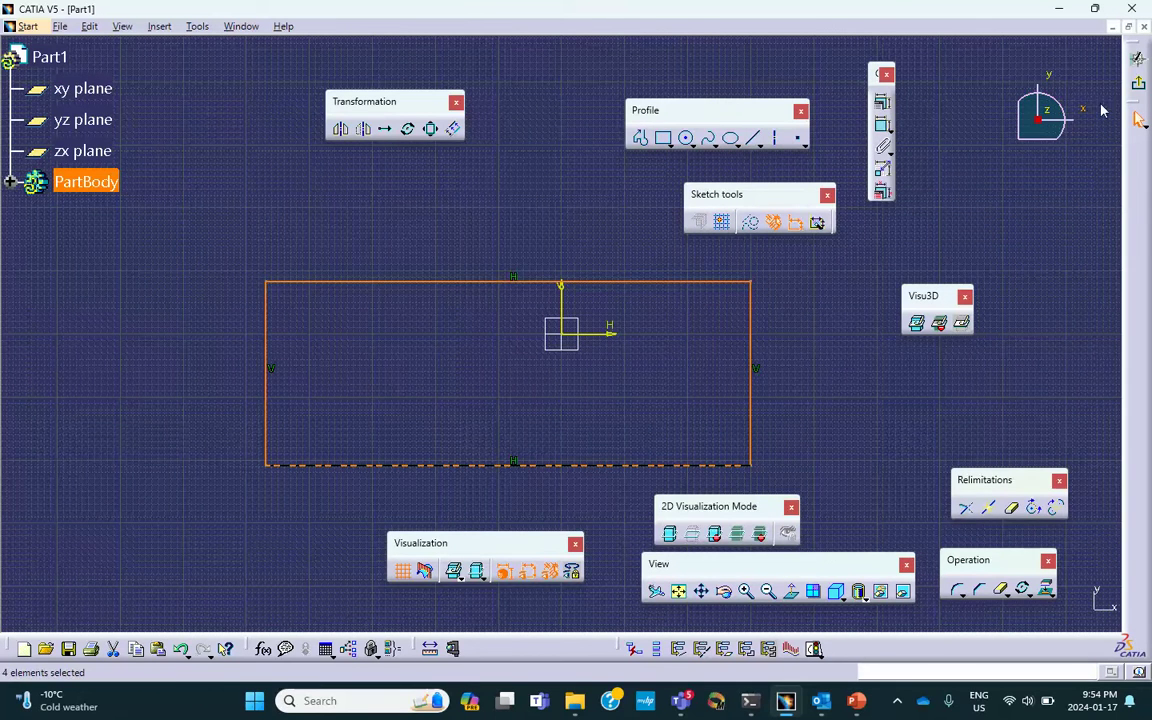
pyautogui.click(1138, 119)
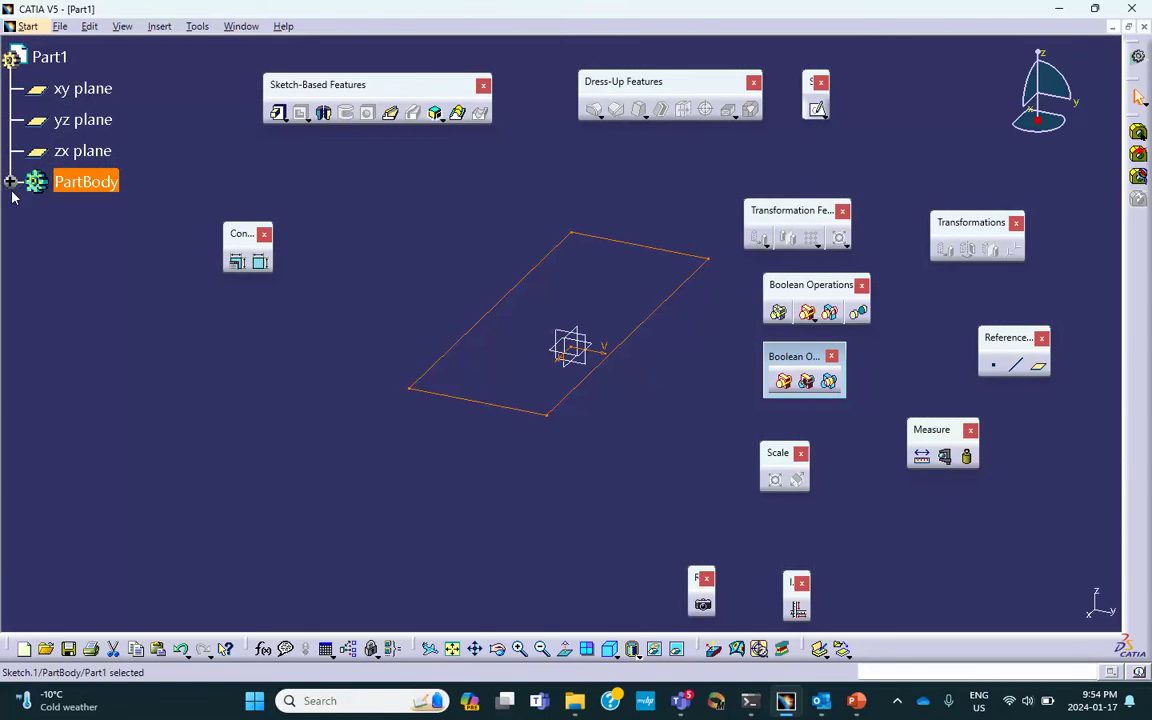
pyautogui.click(278, 115)
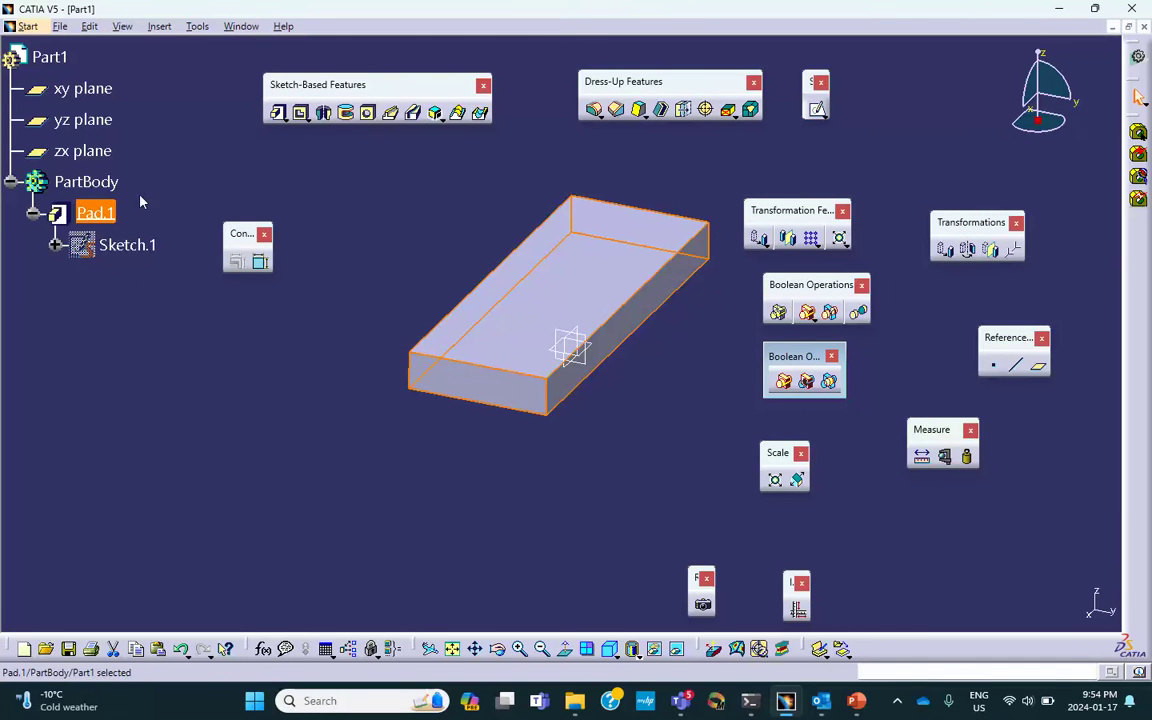
pyautogui.click(319, 203)
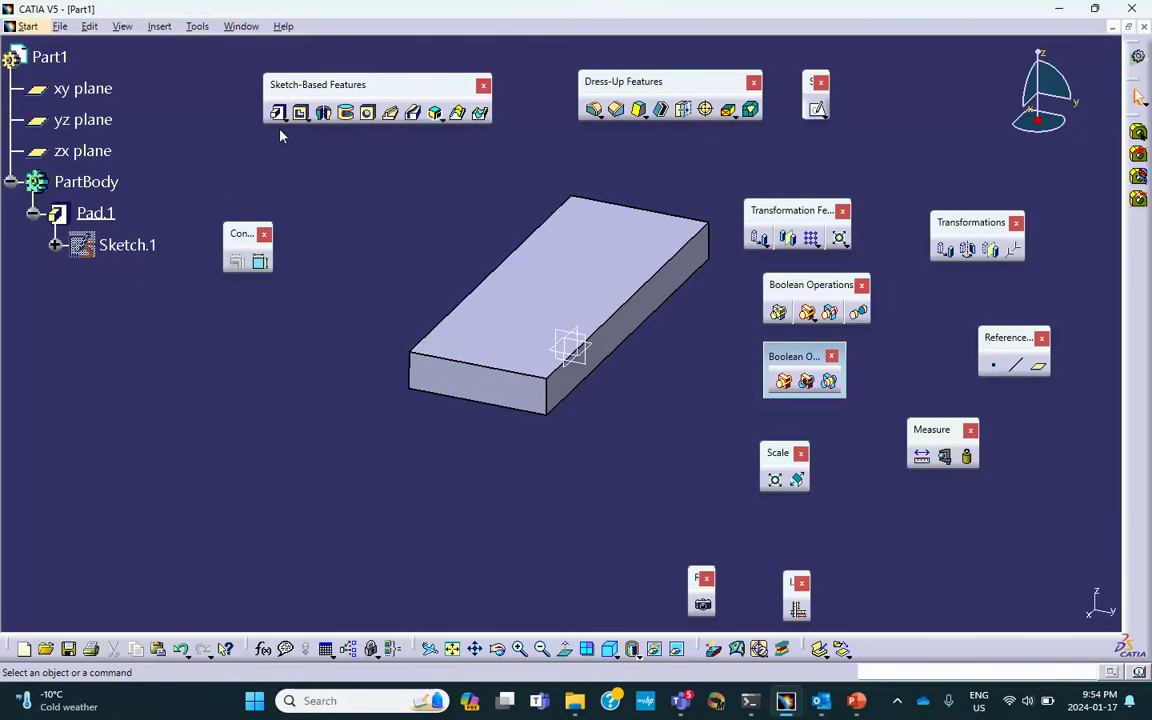
# Insert an empty Body.2 into Part1 and select the xy plane.
pyautogui.click(160, 28)
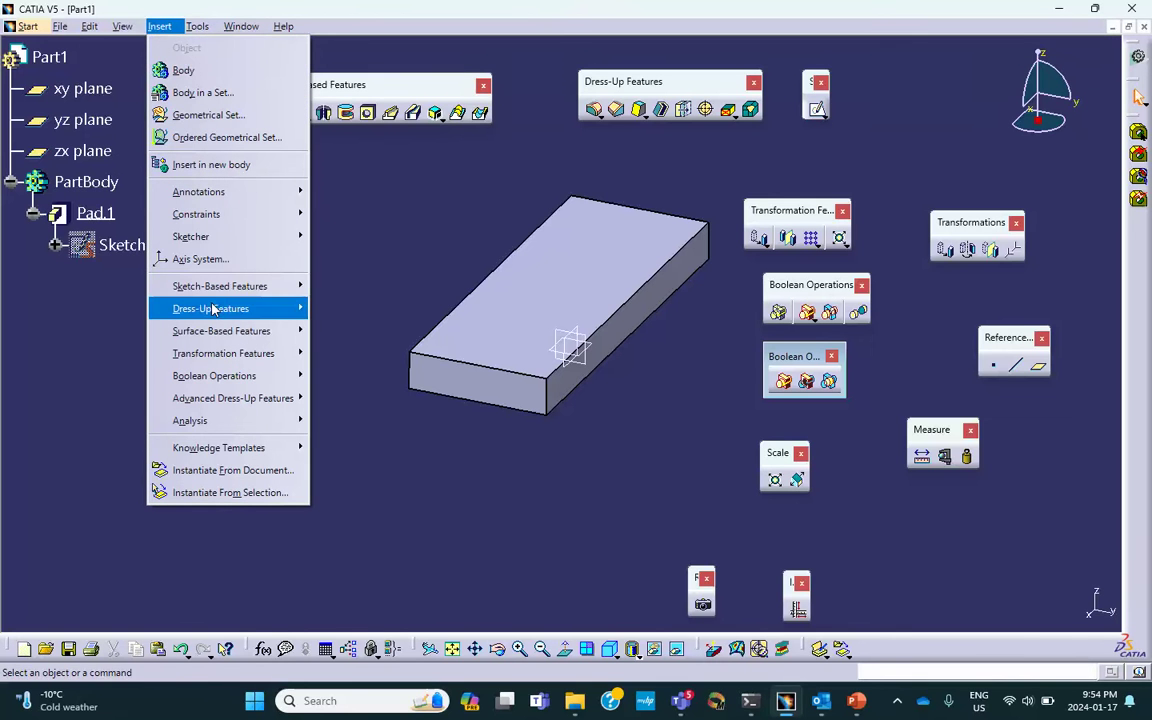
pyautogui.click(210, 75)
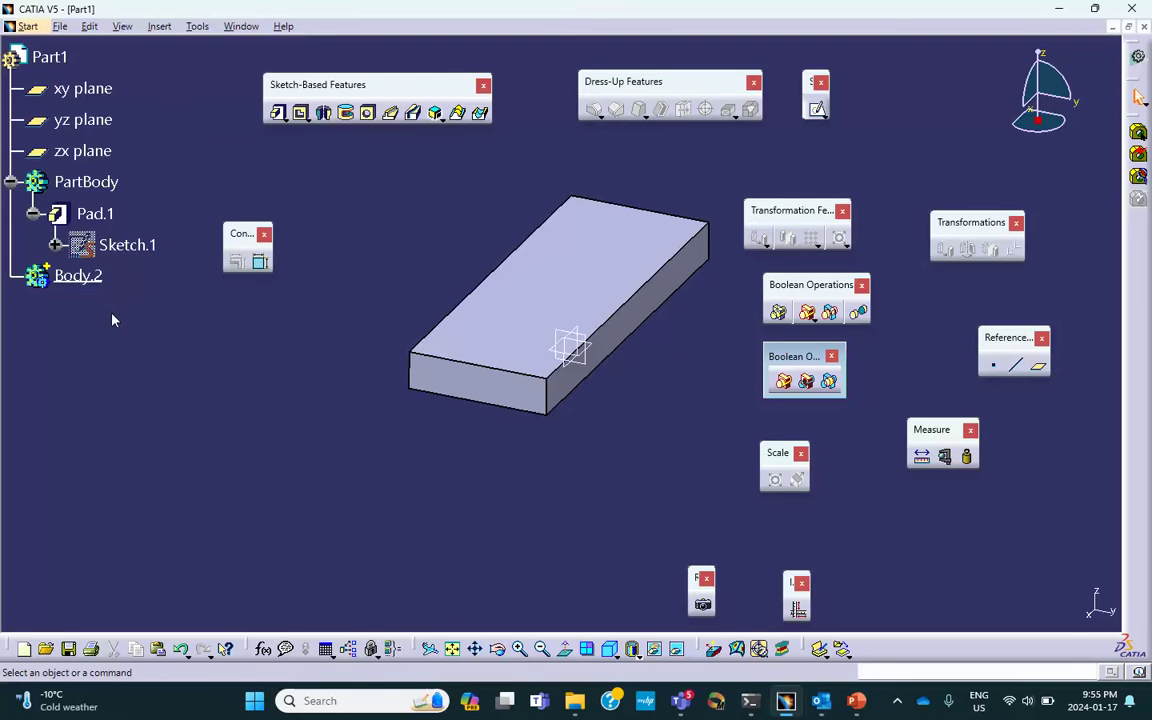
pyautogui.moveTo(112, 320); pyautogui.dragTo(144, 381, button='middle')
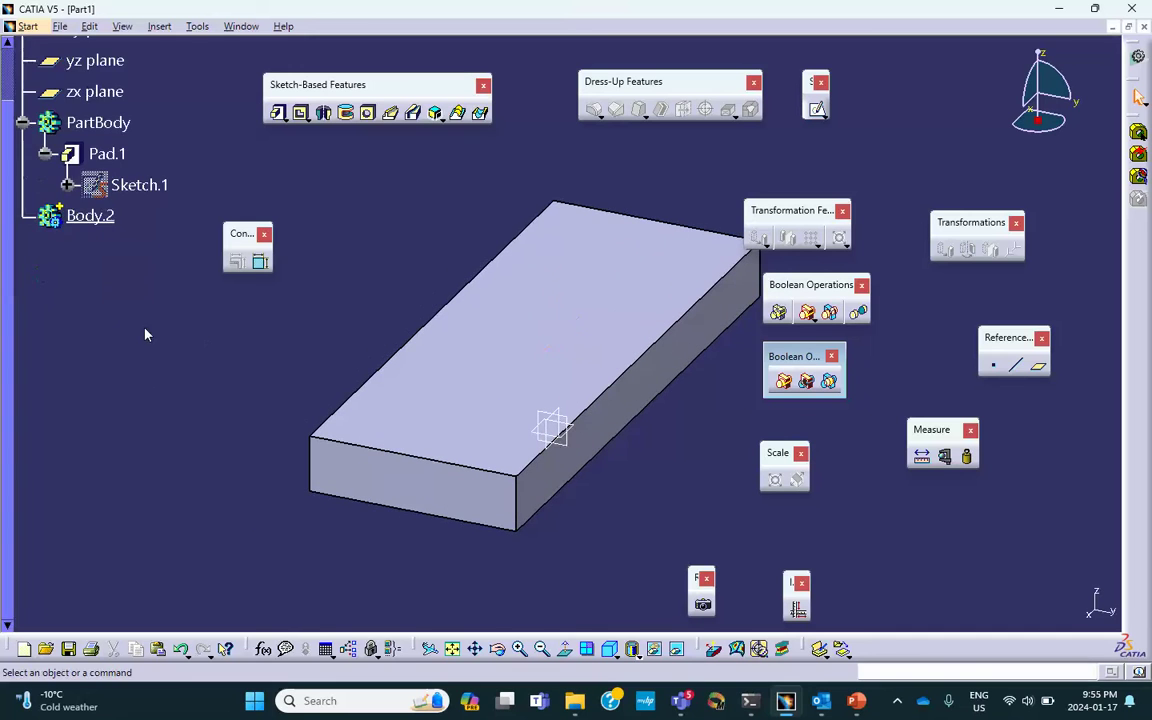
pyautogui.scroll(3, 99, 277)
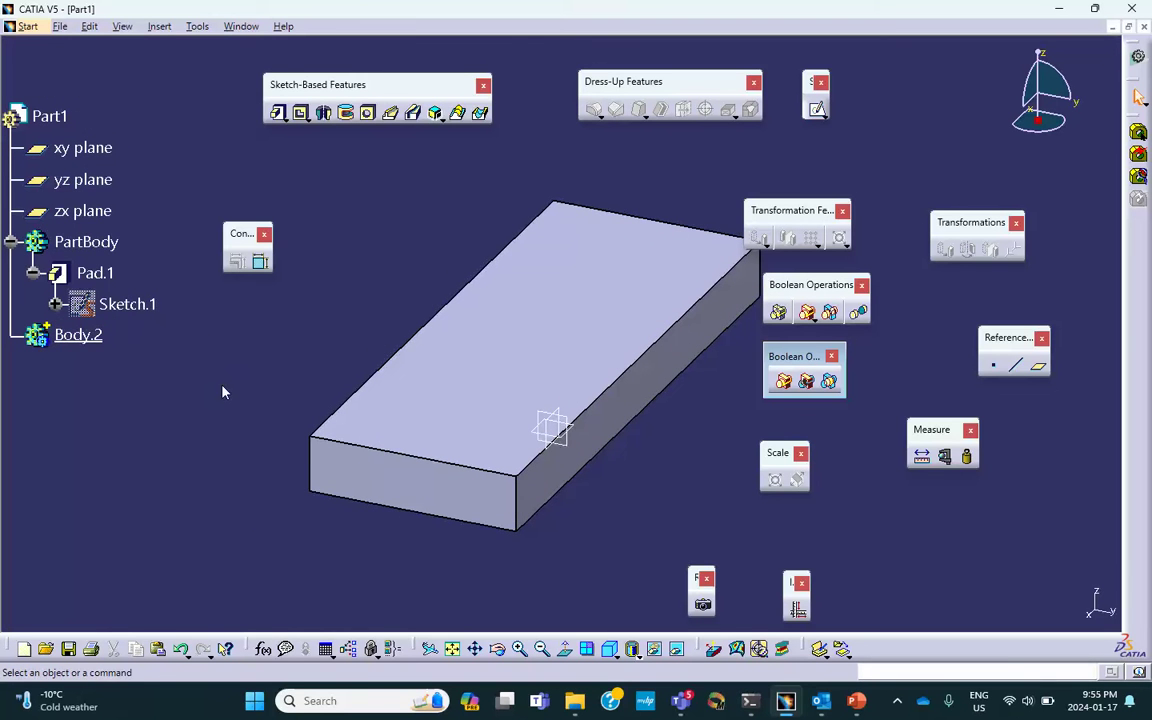
pyautogui.click(567, 425)
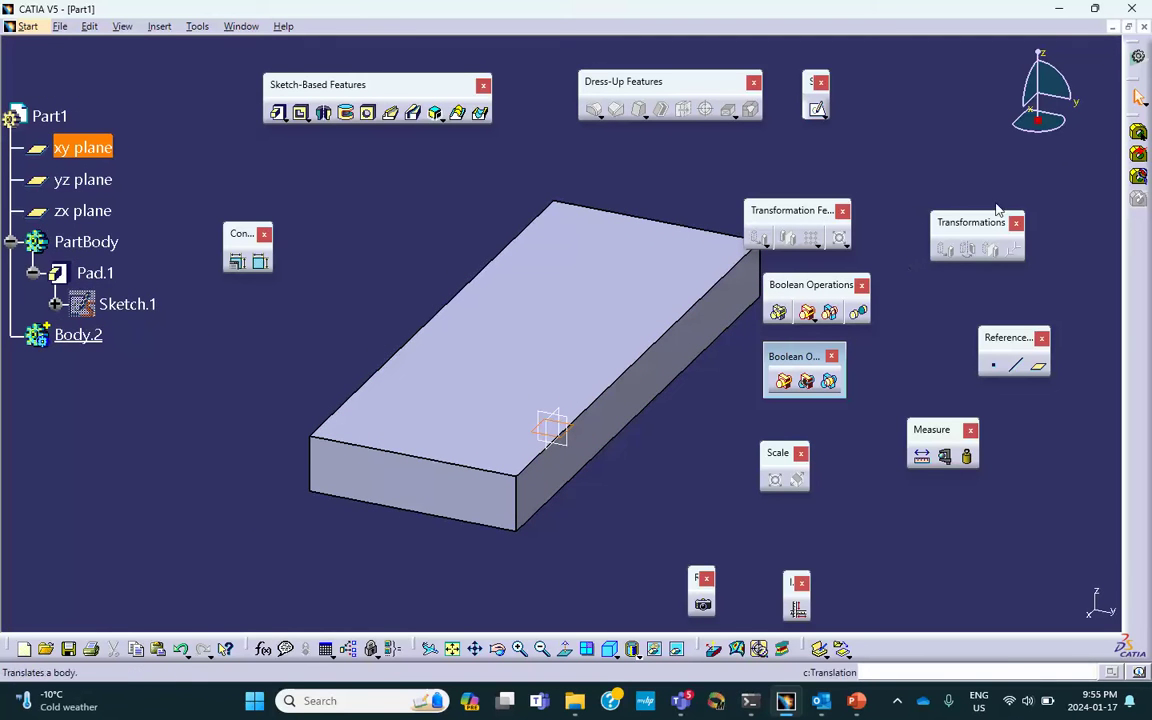
# Sketch a circle on the xy plane centred on the block.
pyautogui.click(816, 109)
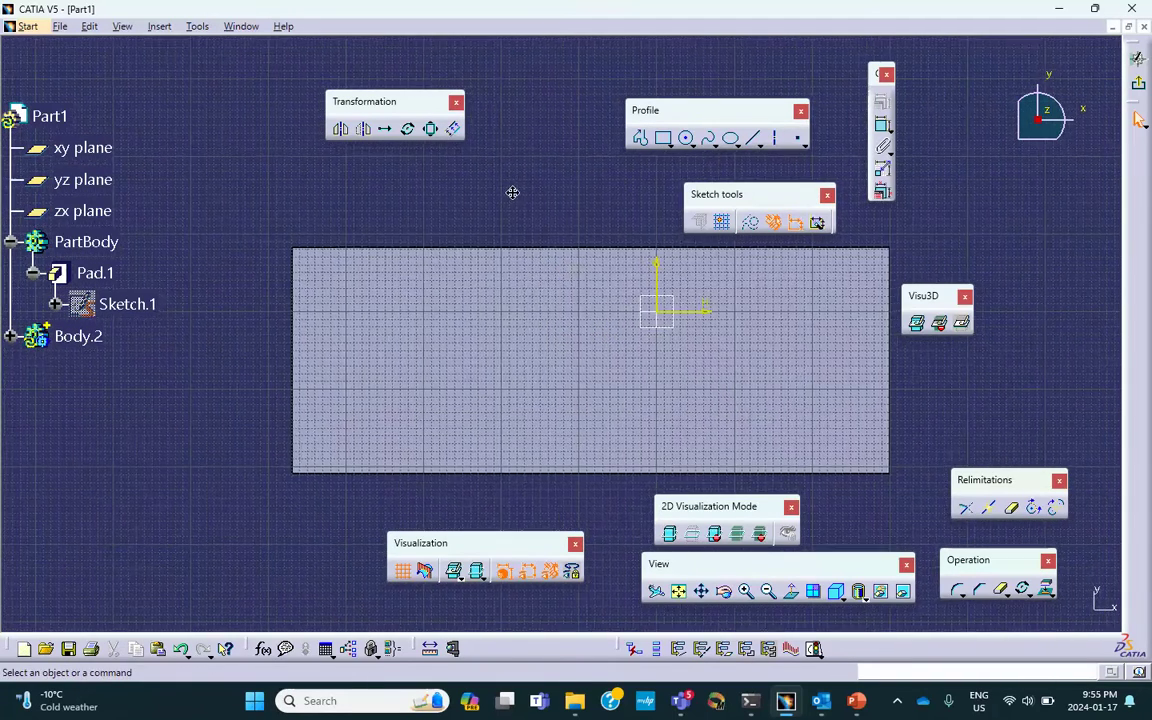
pyautogui.click(687, 141)
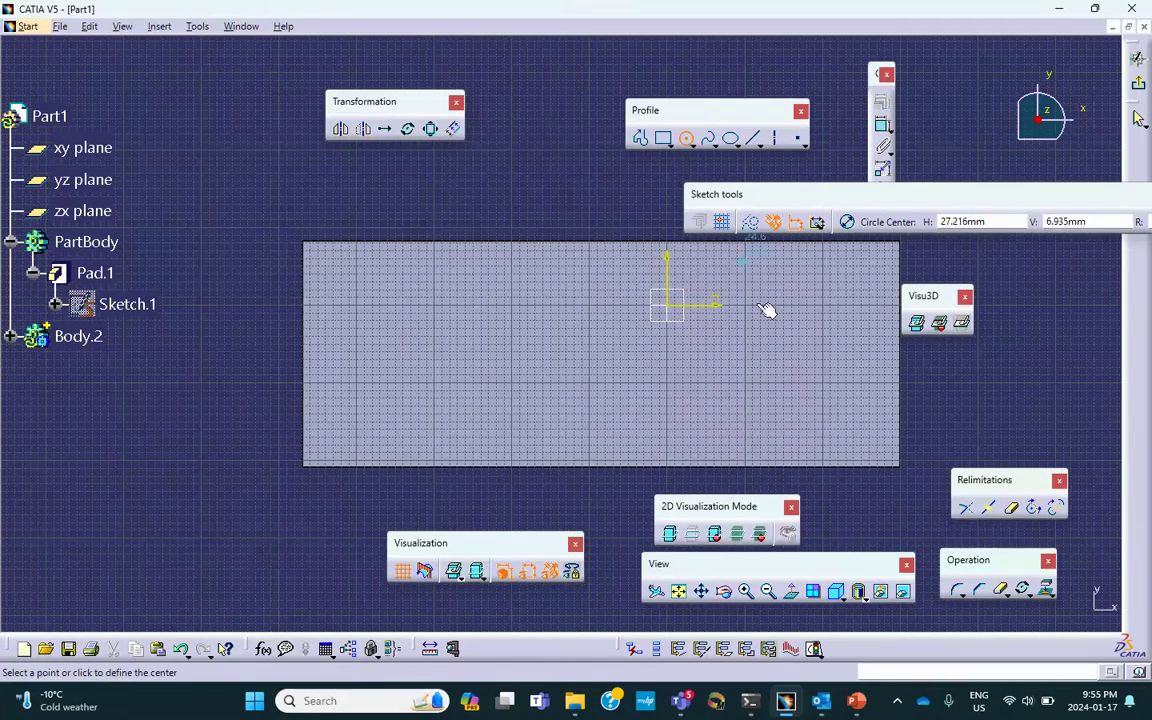
pyautogui.click(773, 355)
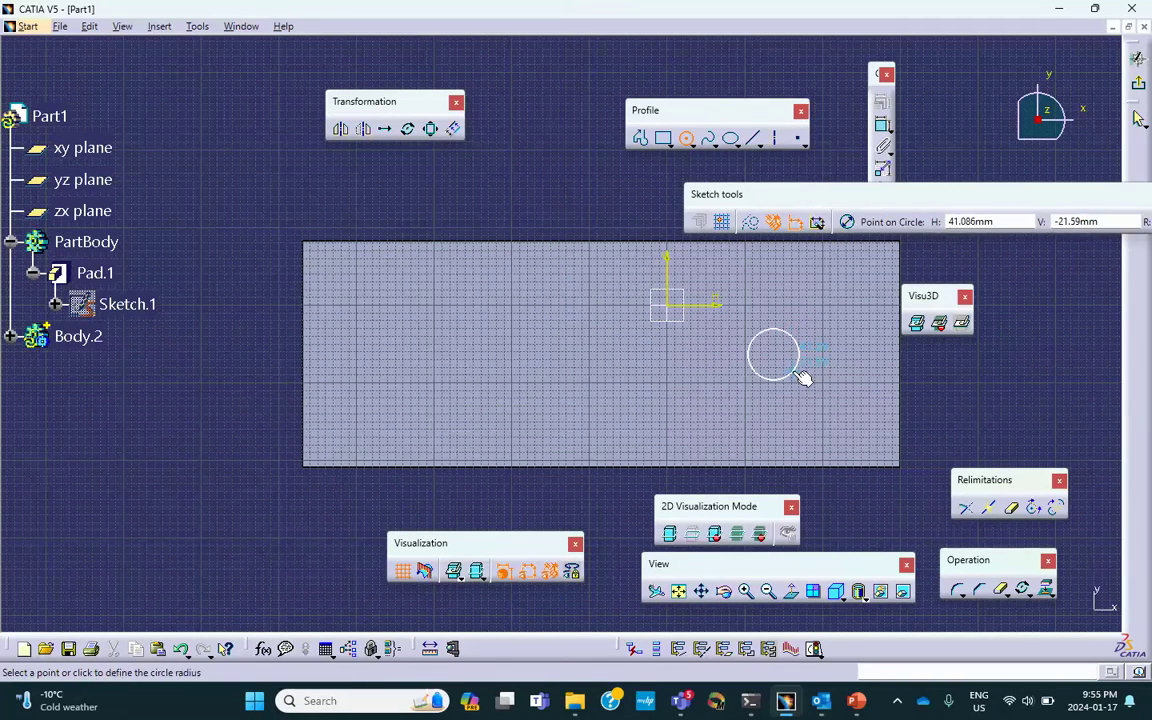
pyautogui.click(797, 373)
pyautogui.click(1137, 91)
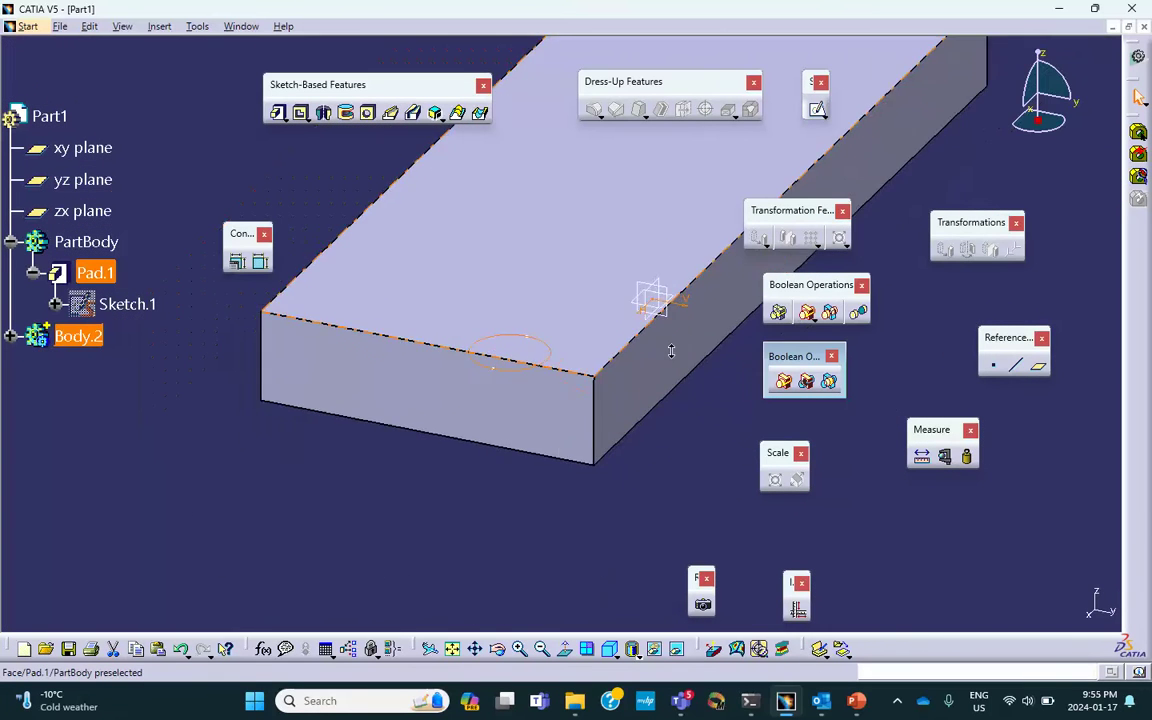
# Pad the circle sketch 40mm with mirrored extent into a cylinder through the block.
pyautogui.moveTo(663, 380); pyautogui.dragTo(485, 424, button='middle')
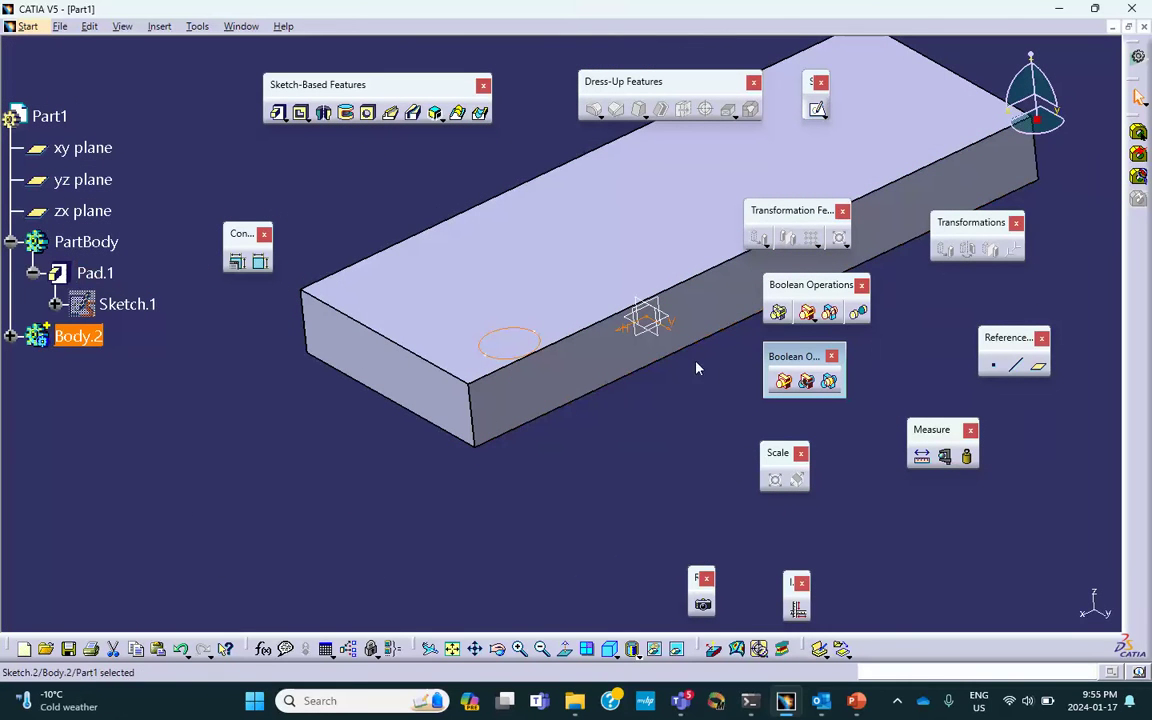
pyautogui.moveTo(897, 346); pyautogui.dragTo(905, 368, button='middle')
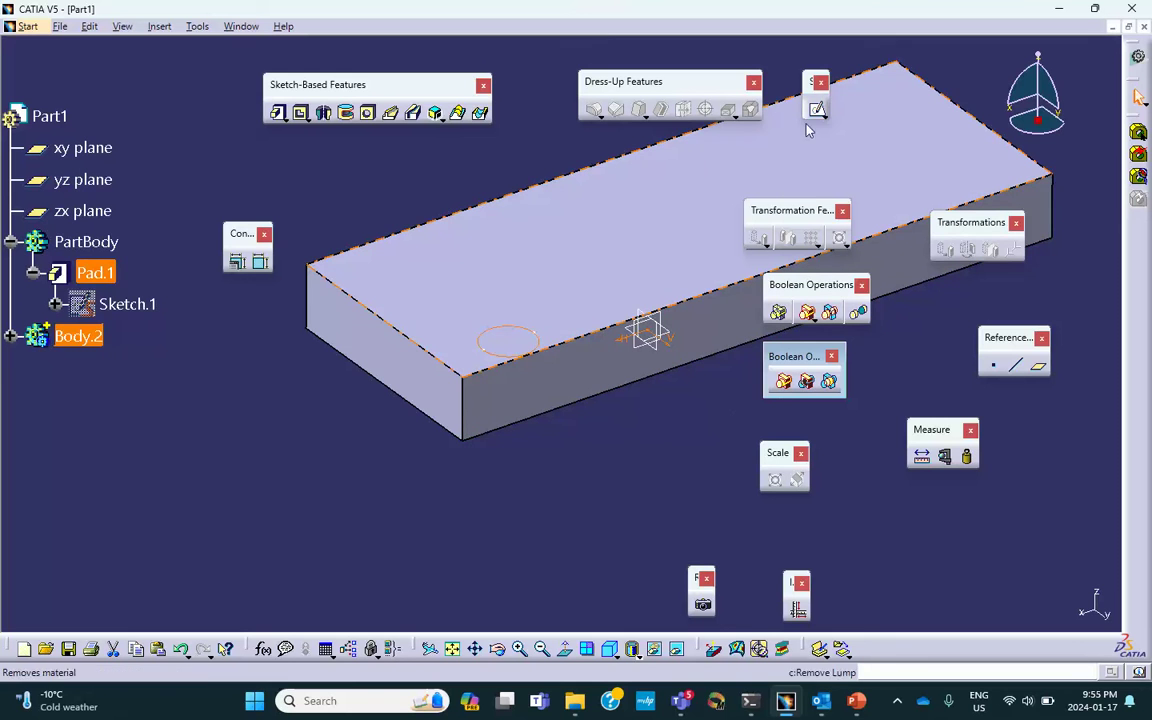
pyautogui.click(508, 327)
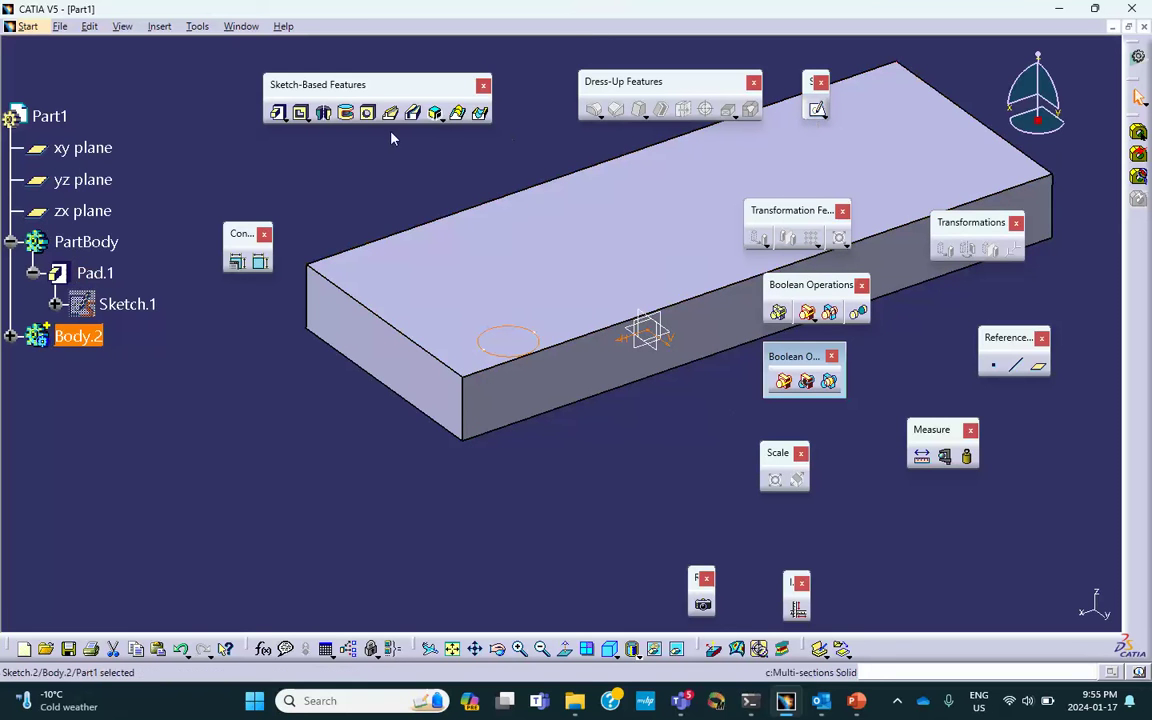
pyautogui.click(278, 112)
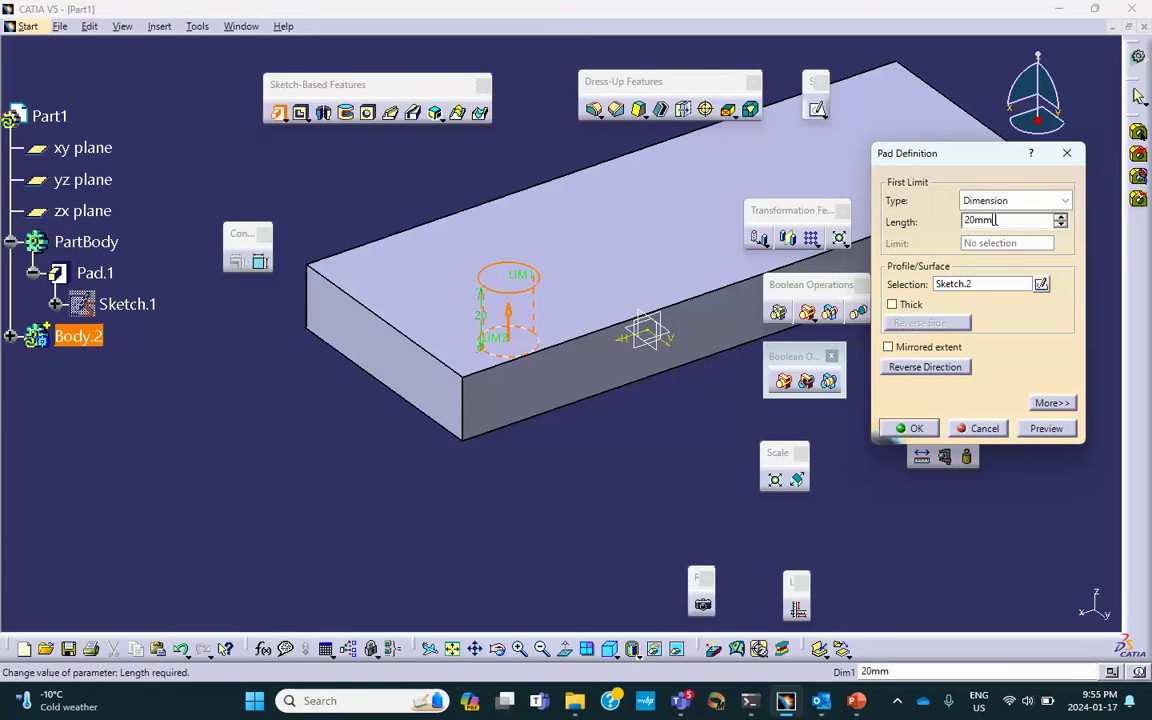
pyautogui.write('40')
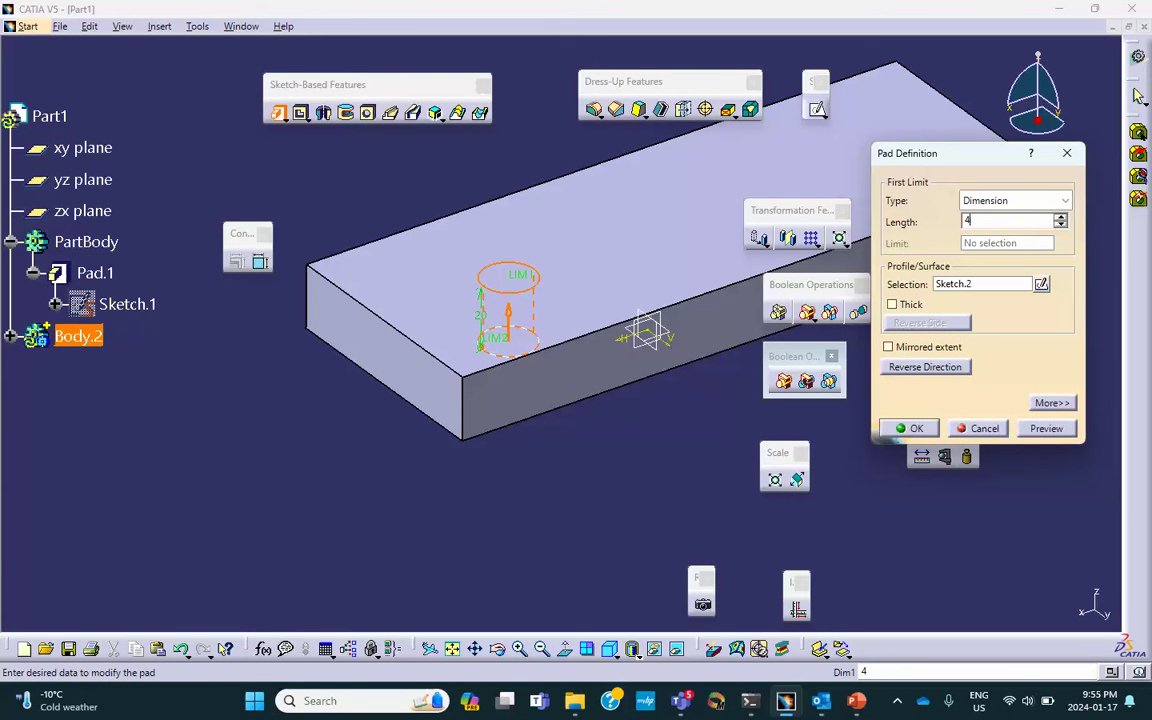
pyautogui.click(888, 347)
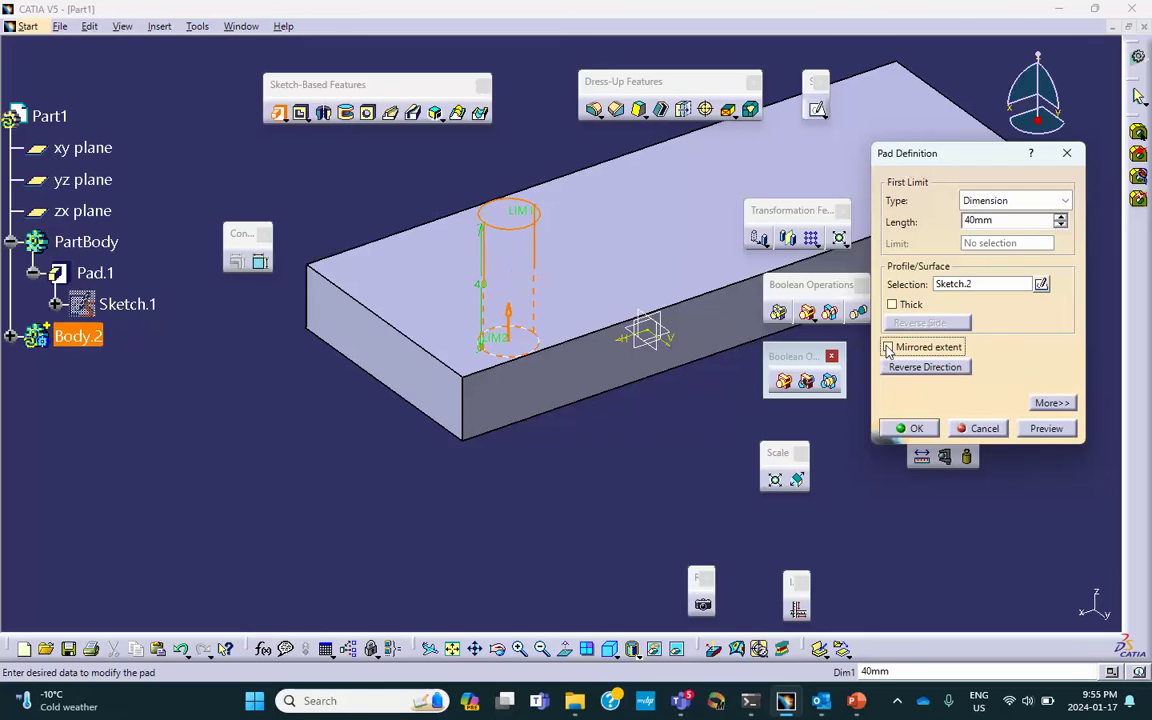
pyautogui.click(908, 428)
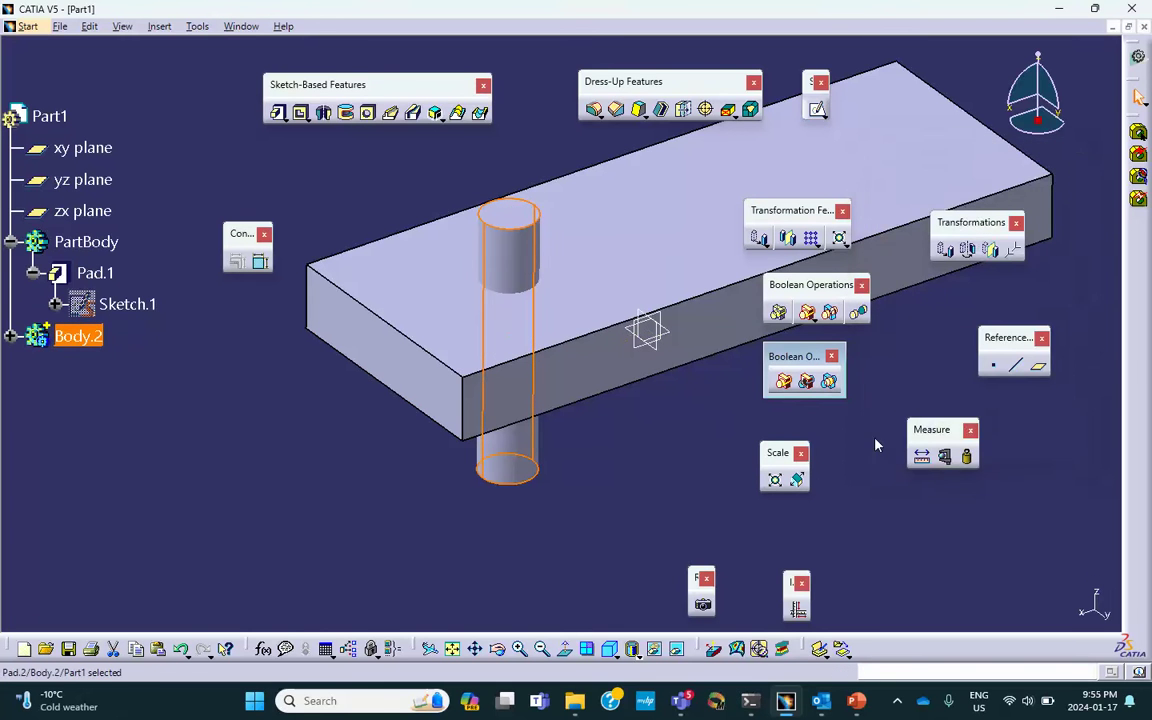
pyautogui.click(10, 336)
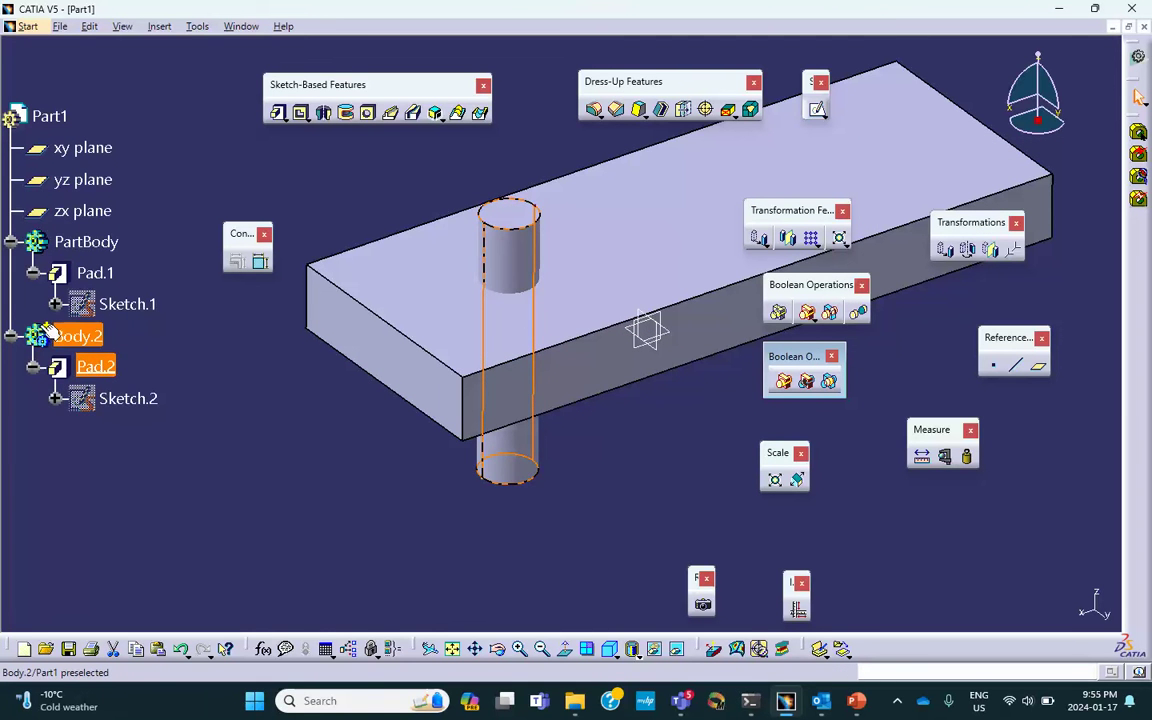
pyautogui.click(211, 391)
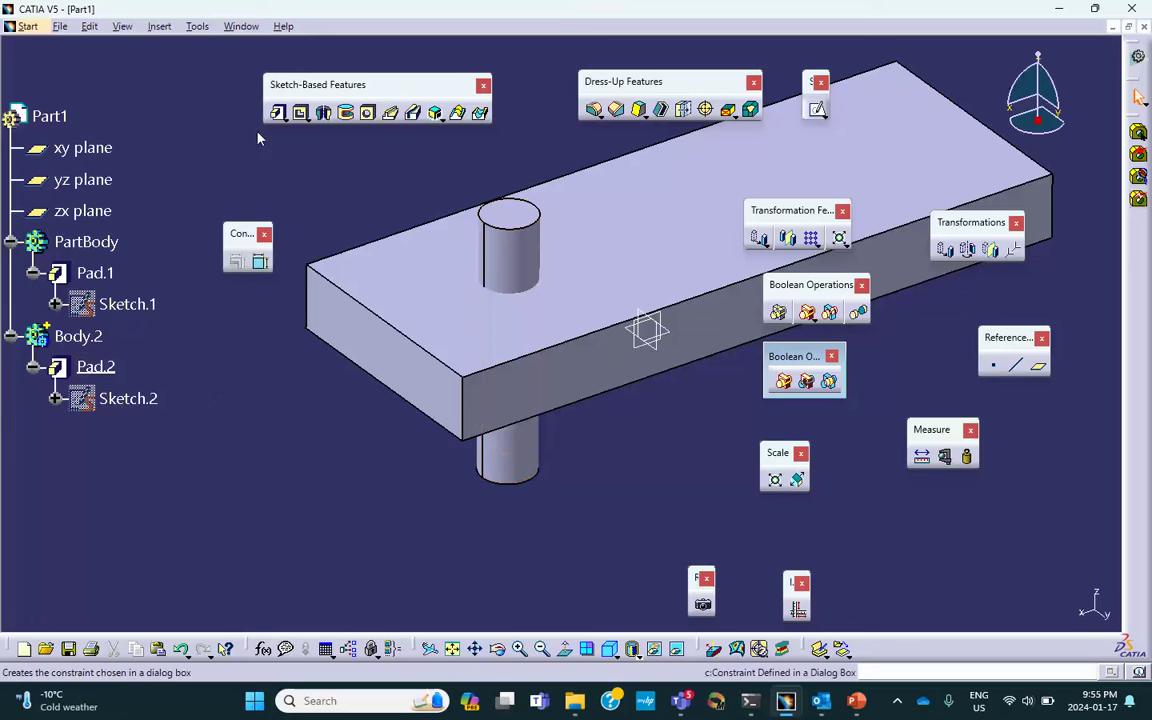
# Insert a third empty body, Body.3, and recentre the view on the part.
pyautogui.click(158, 27)
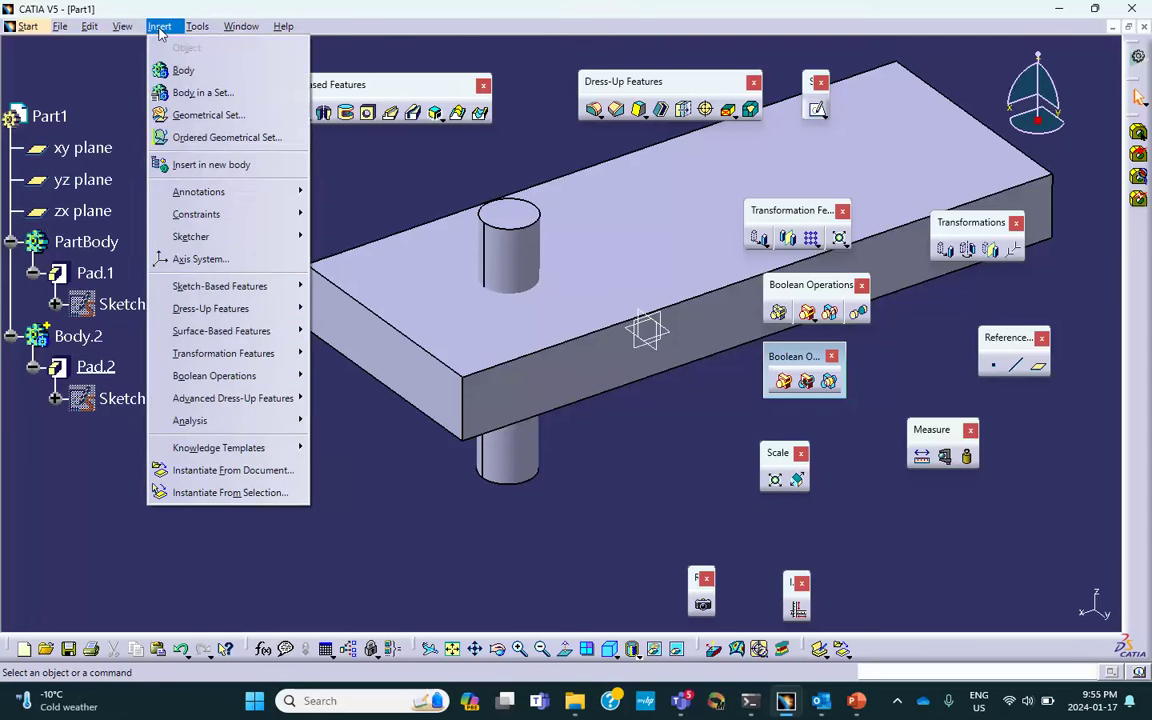
pyautogui.click(182, 71)
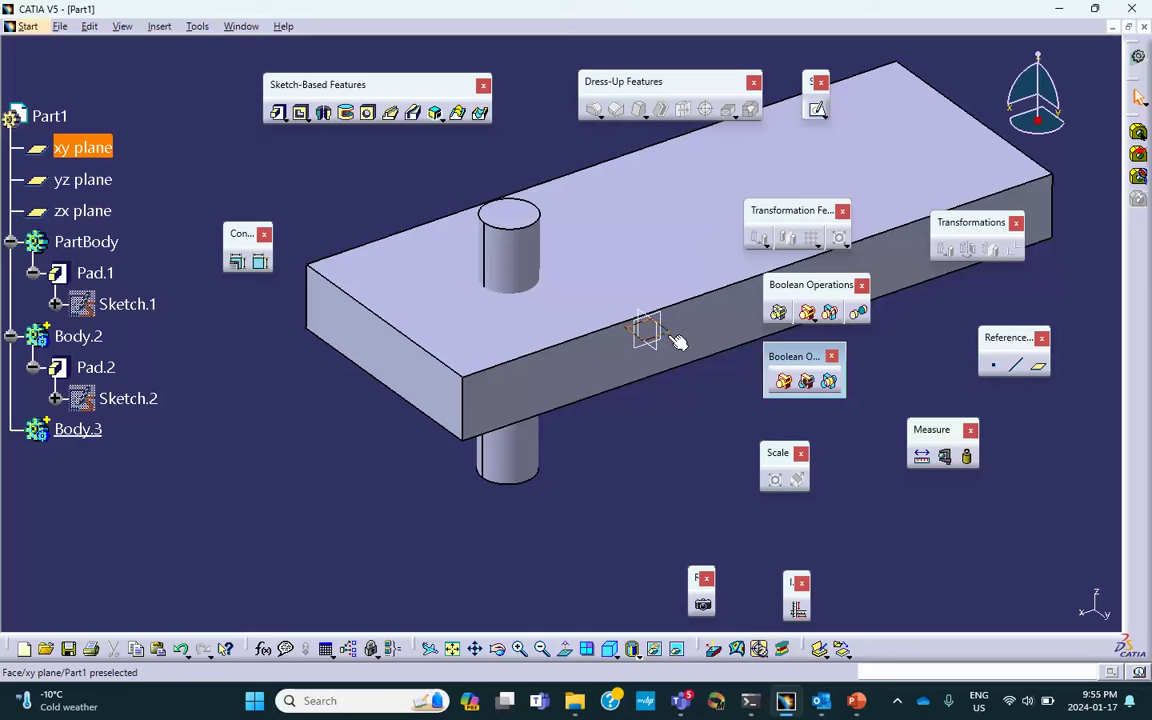
pyautogui.moveTo(722, 234); pyautogui.dragTo(652, 340, button='middle')
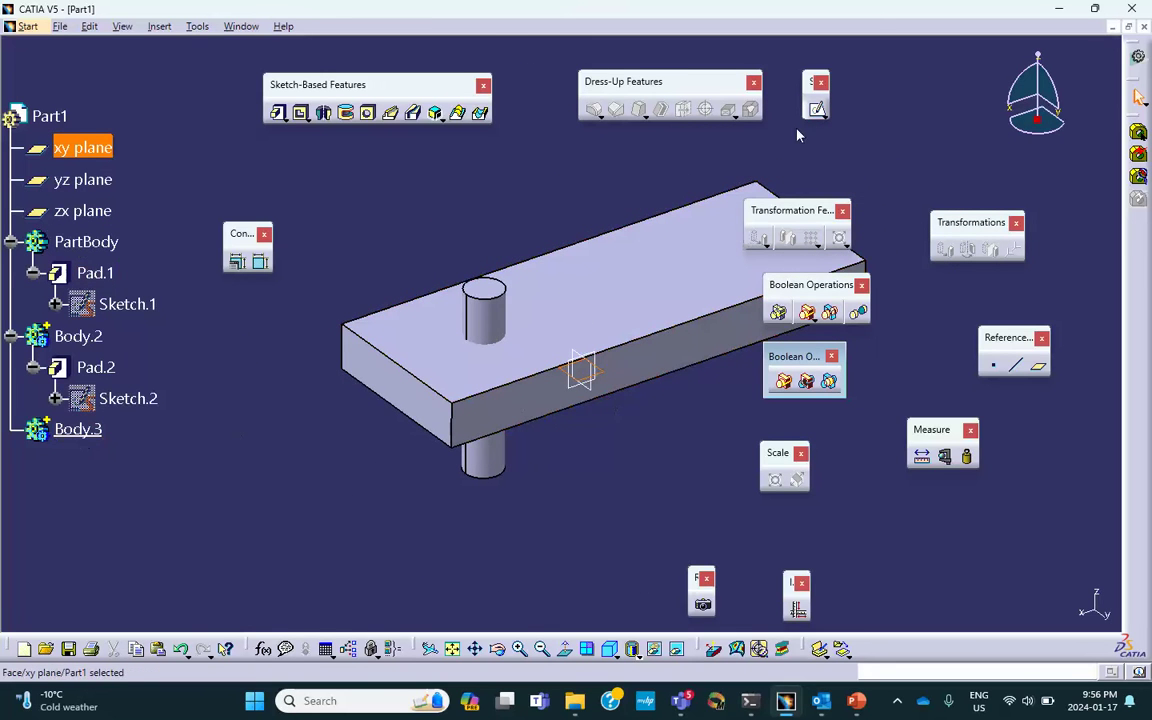
# Sketch a small square, Sketch.3, on the xy plane away from the cylinder.
pyautogui.click(817, 109)
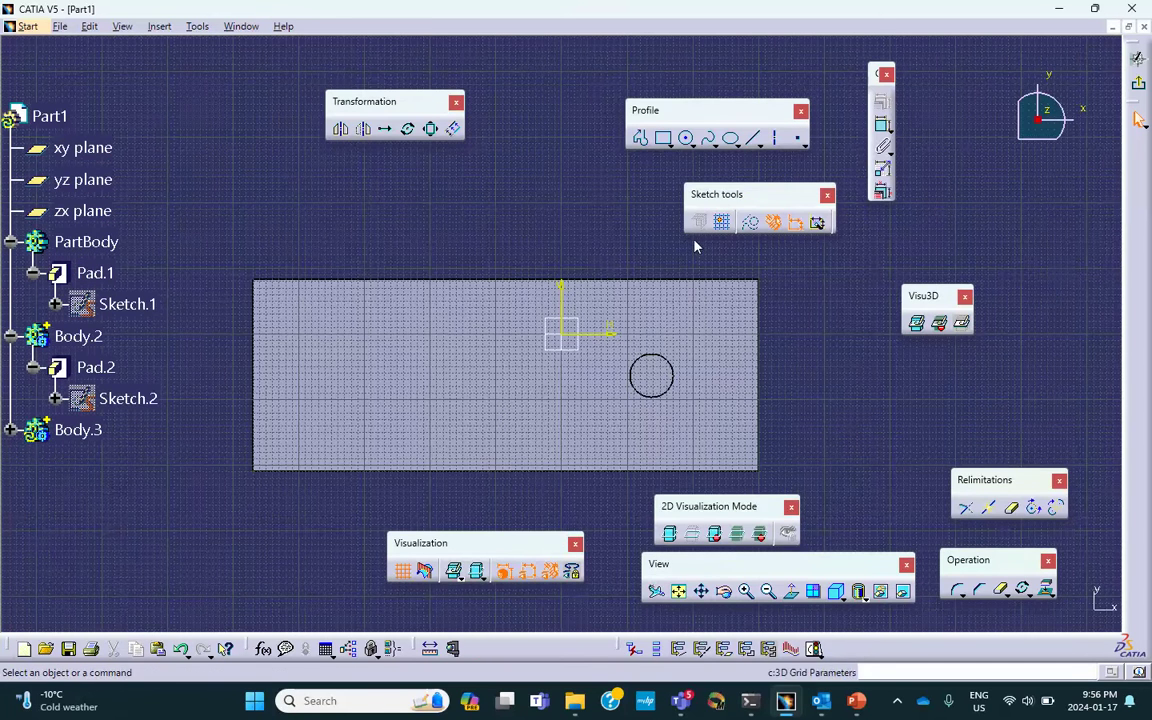
pyautogui.click(663, 138)
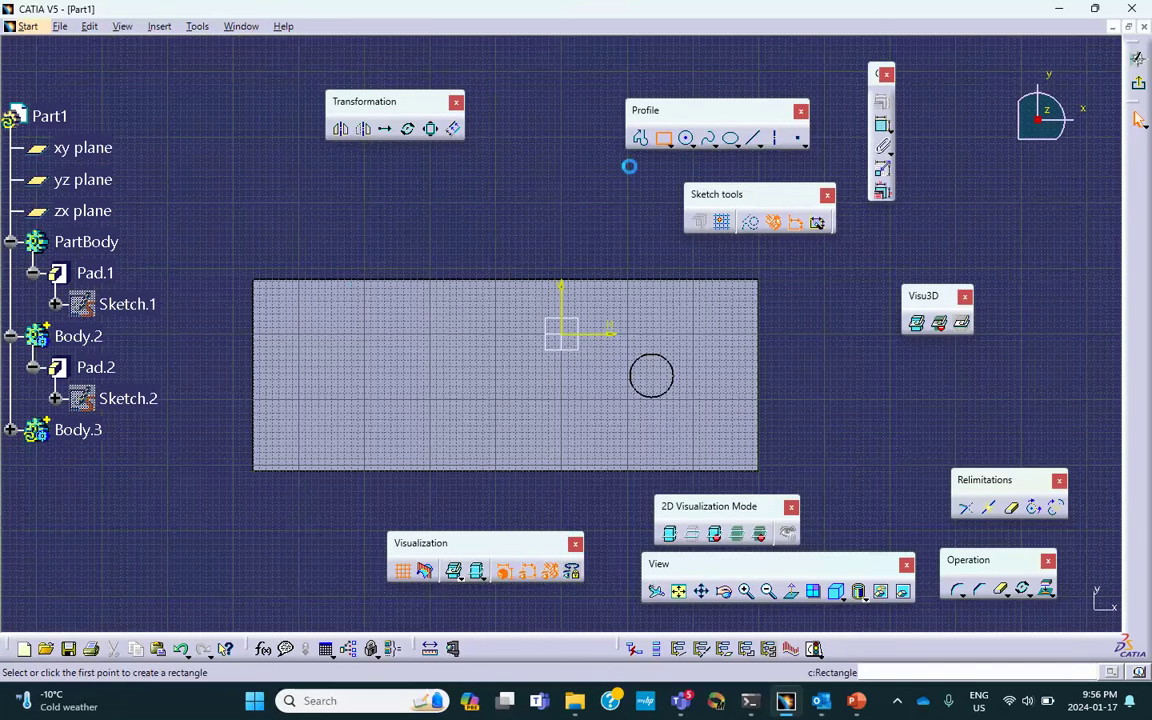
pyautogui.click(306, 362)
pyautogui.click(348, 413)
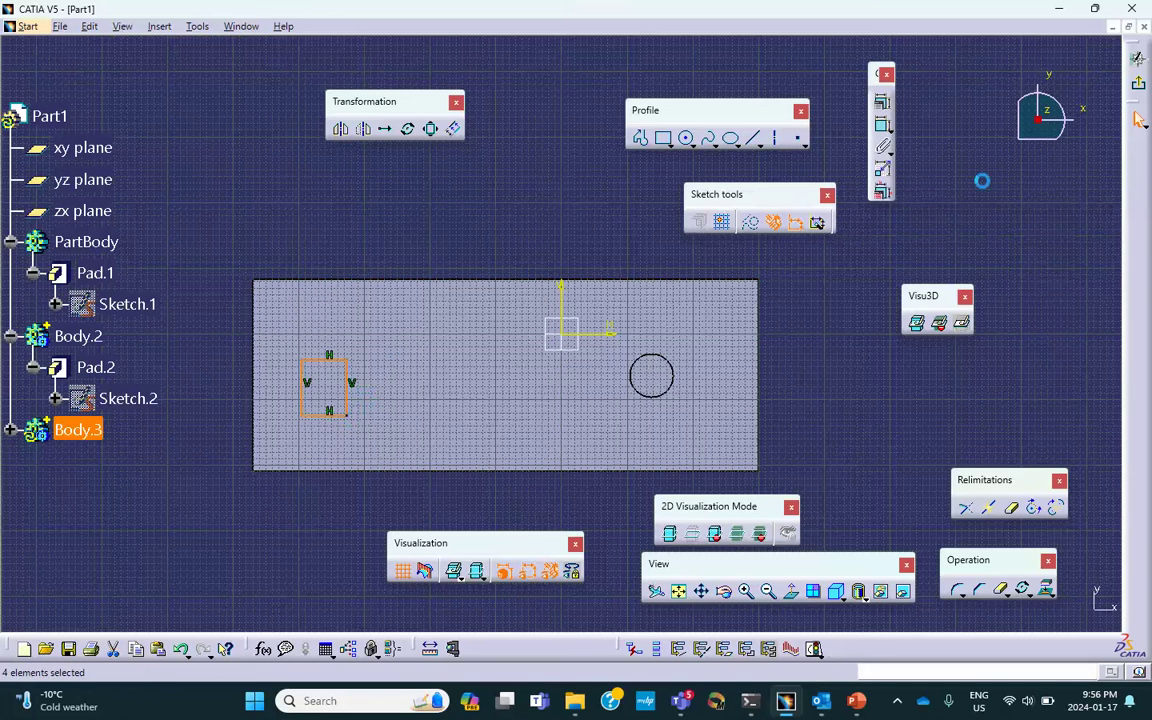
pyautogui.click(1141, 90)
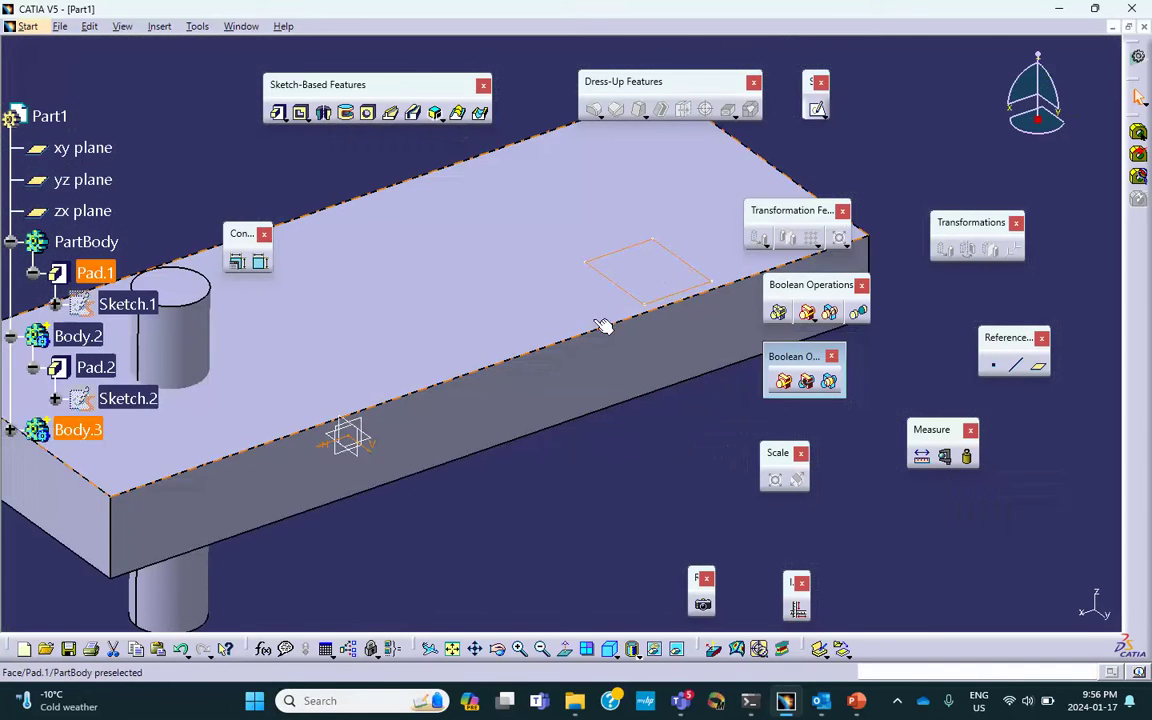
pyautogui.moveTo(658, 260); pyautogui.dragTo(689, 329, button='middle')
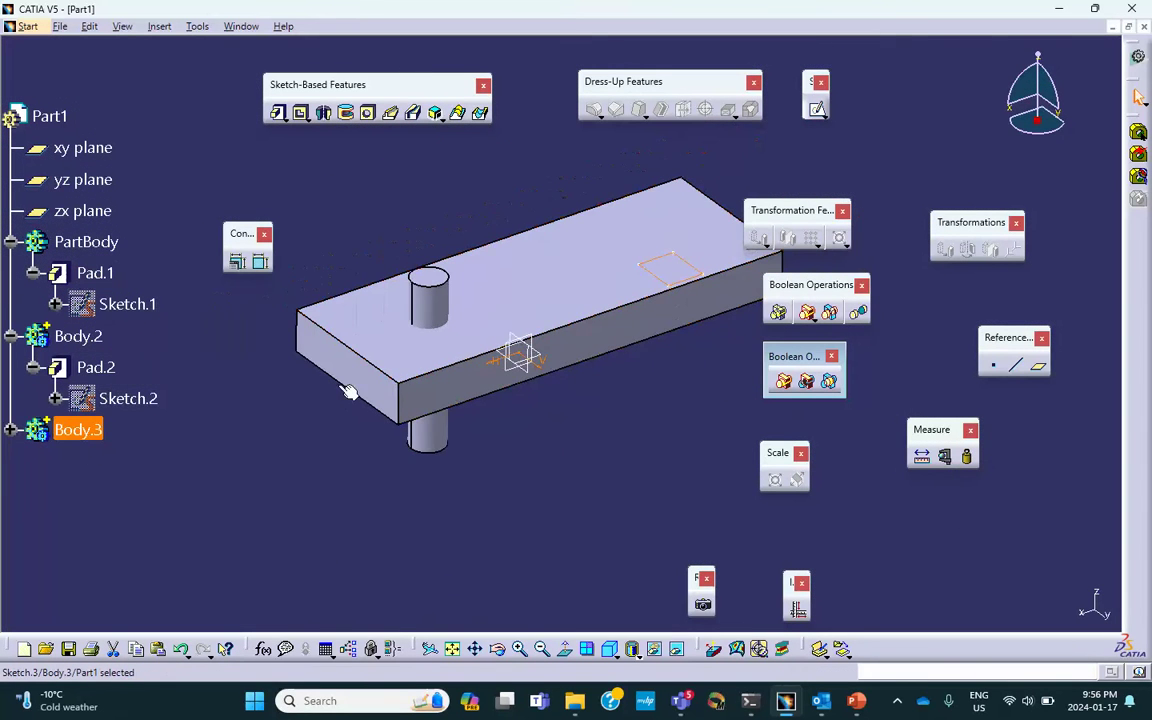
pyautogui.click(10, 429)
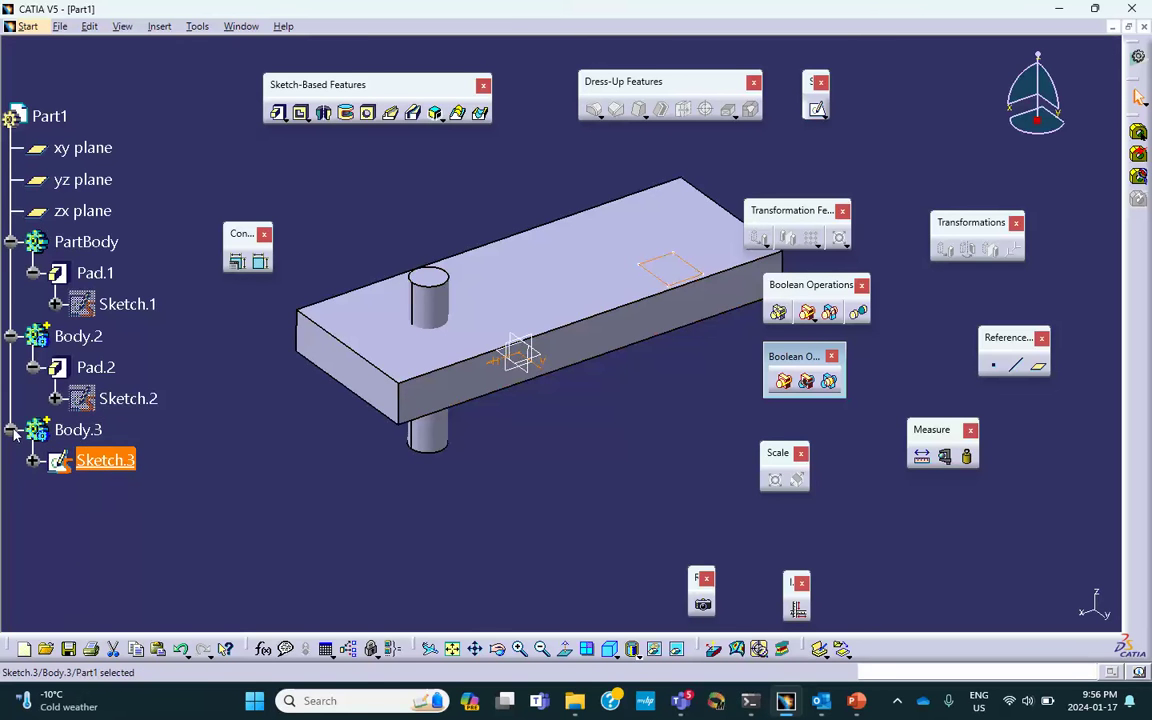
pyautogui.click(300, 112)
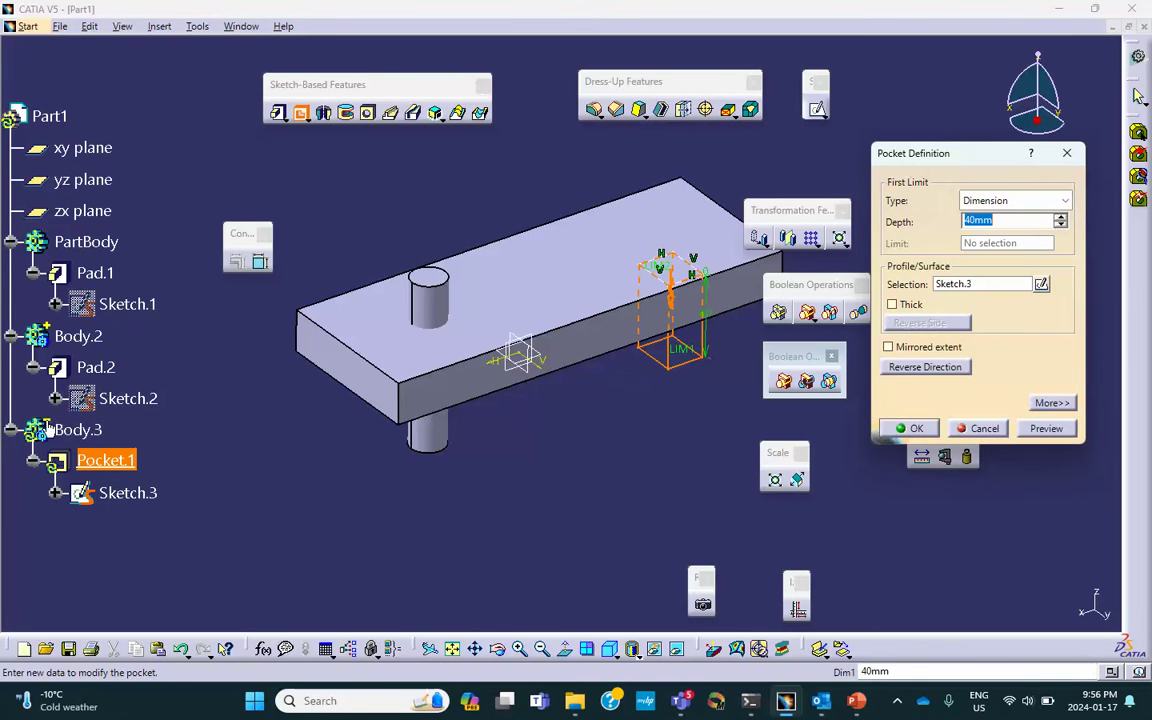
# Make Pocket.1 40mm deep with mirrored extent.
pyautogui.click(897, 348)
pyautogui.click(916, 429)
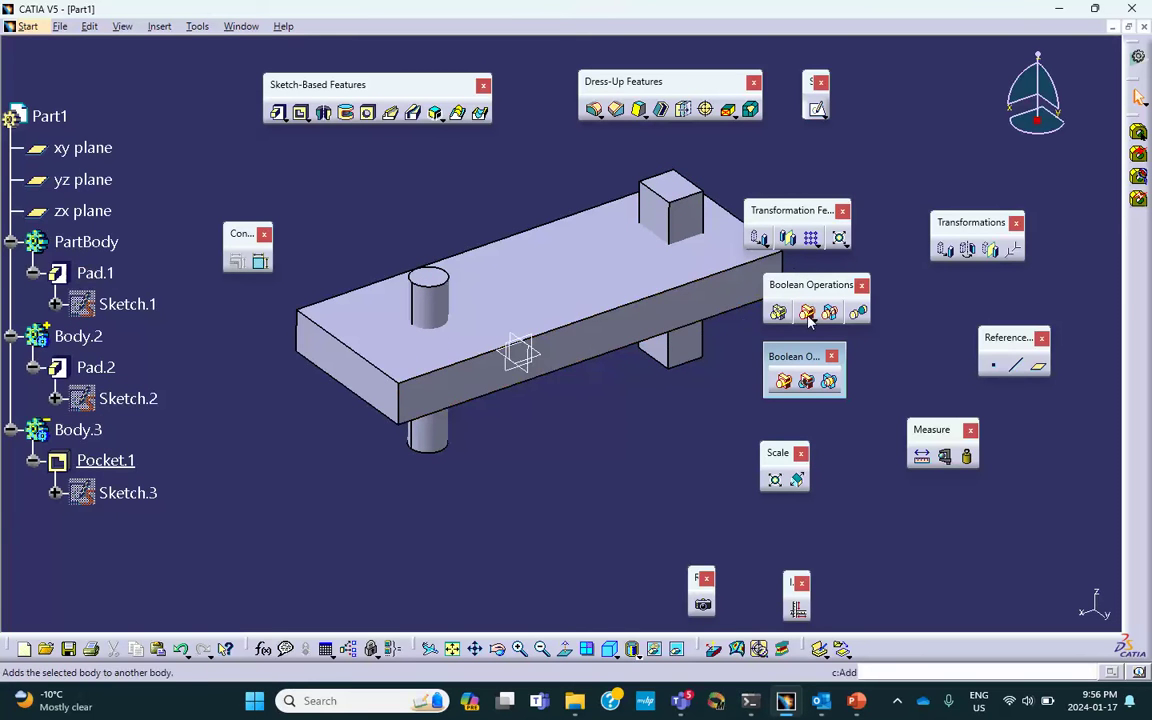
# Assemble the cylinder body Body.2 into PartBody as Assemble.1.
pyautogui.moveTo(663, 296); pyautogui.dragTo(591, 334, button='middle')
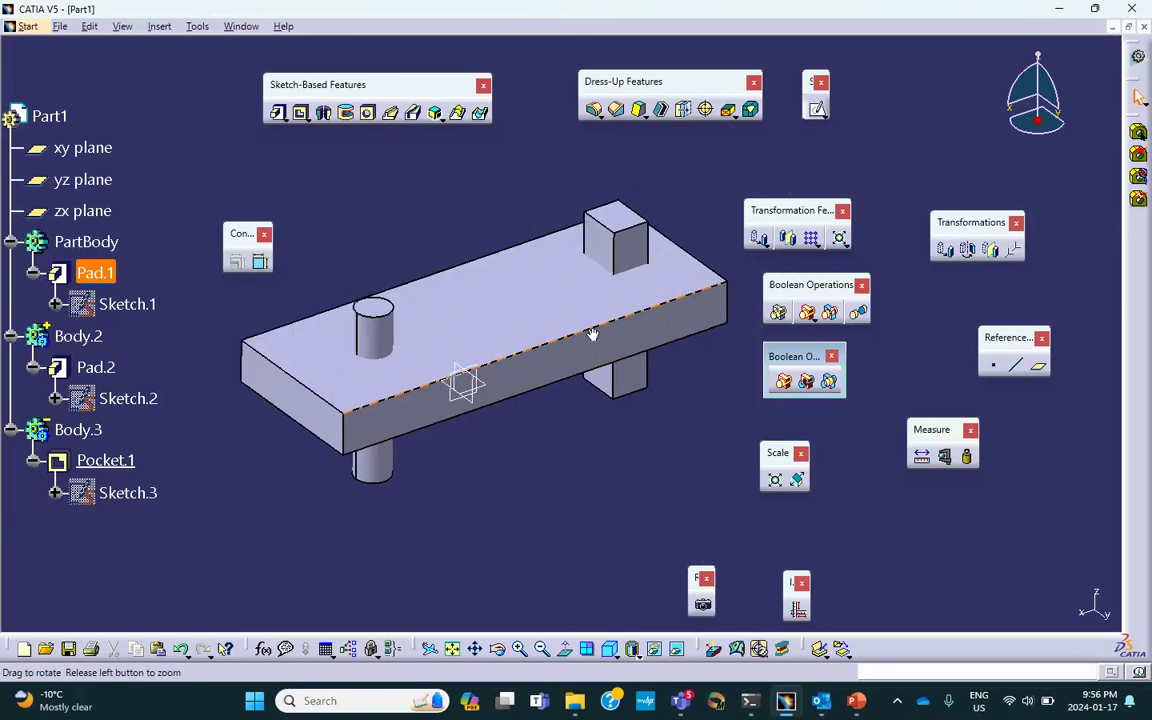
pyautogui.click(779, 314)
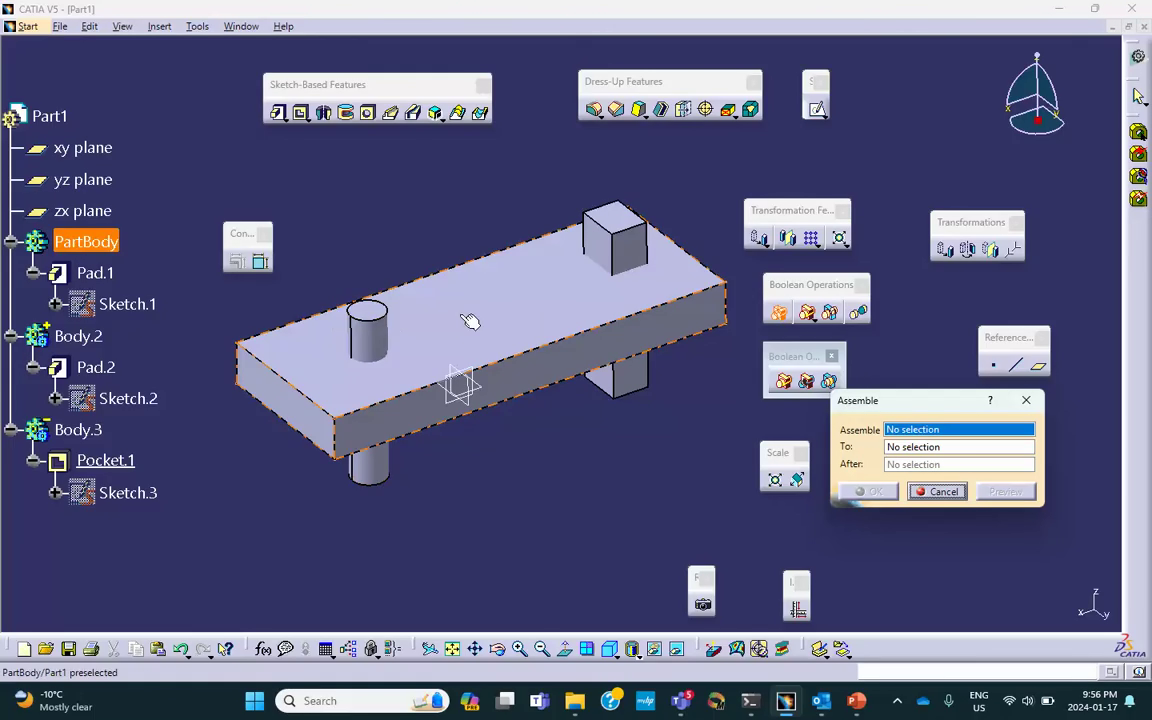
pyautogui.click(376, 316)
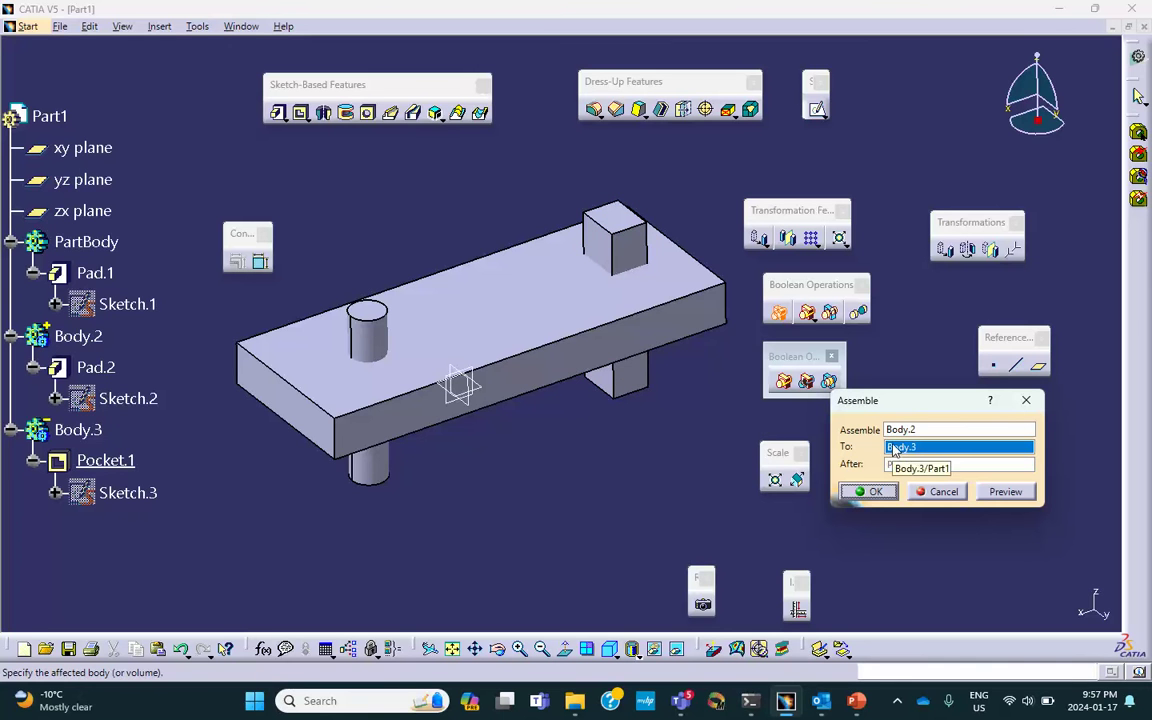
pyautogui.click(88, 242)
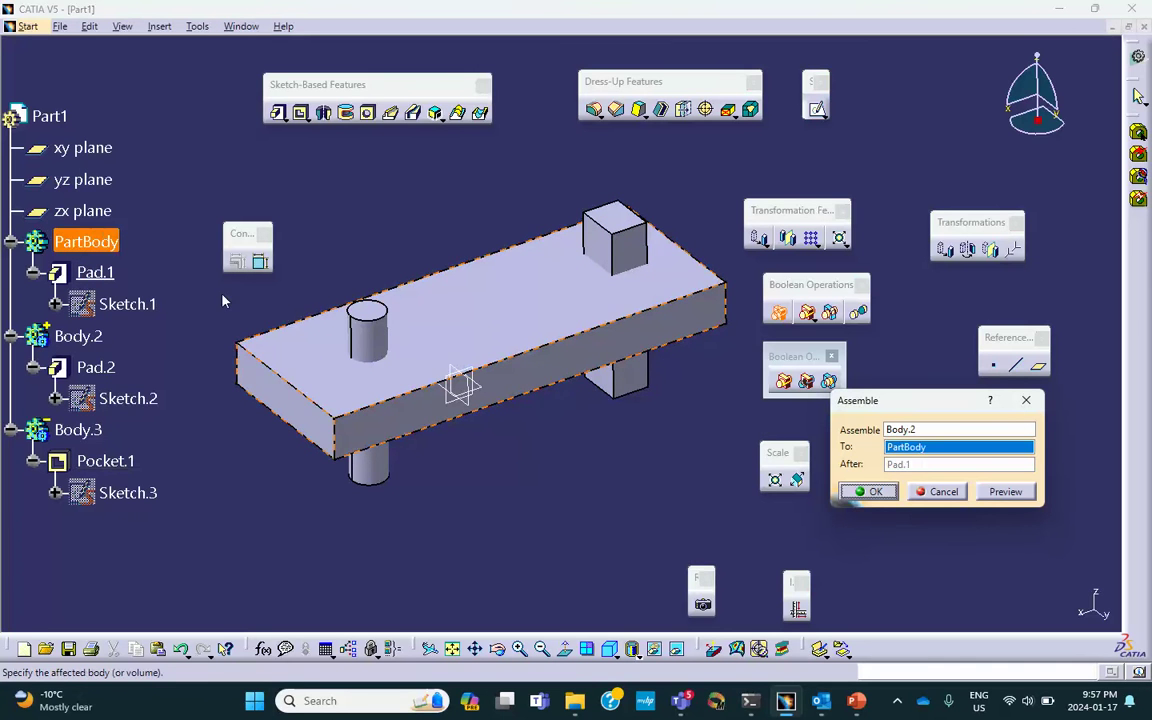
pyautogui.click(876, 492)
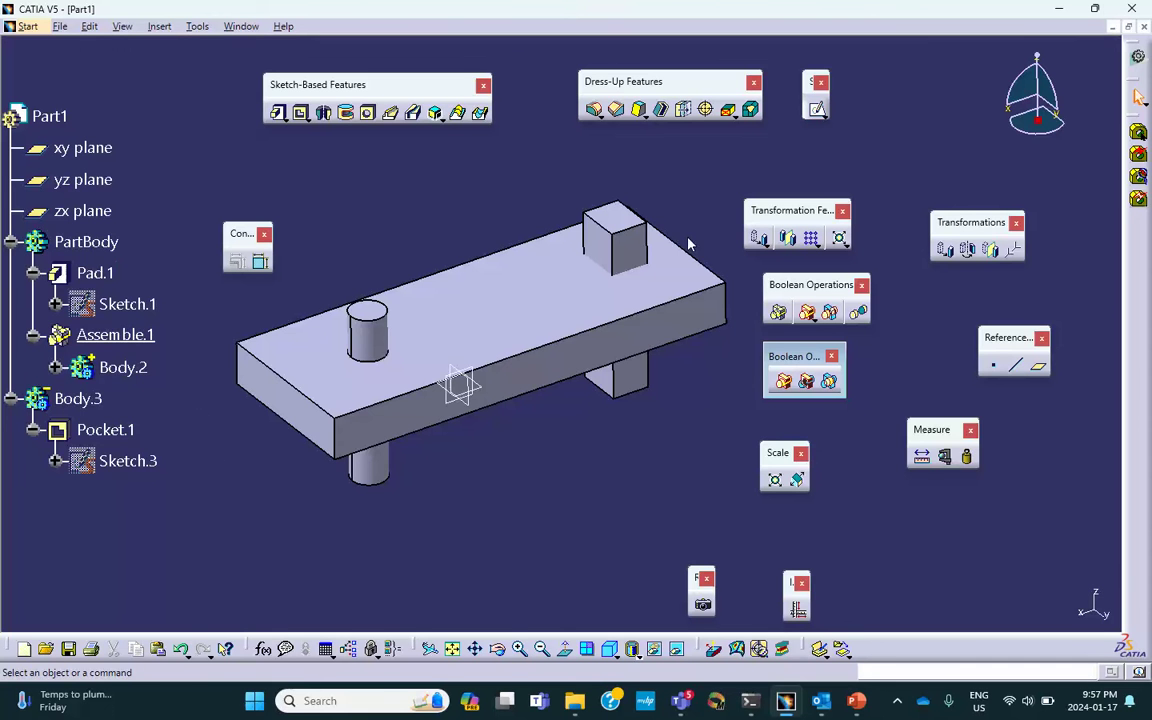
pyautogui.click(779, 314)
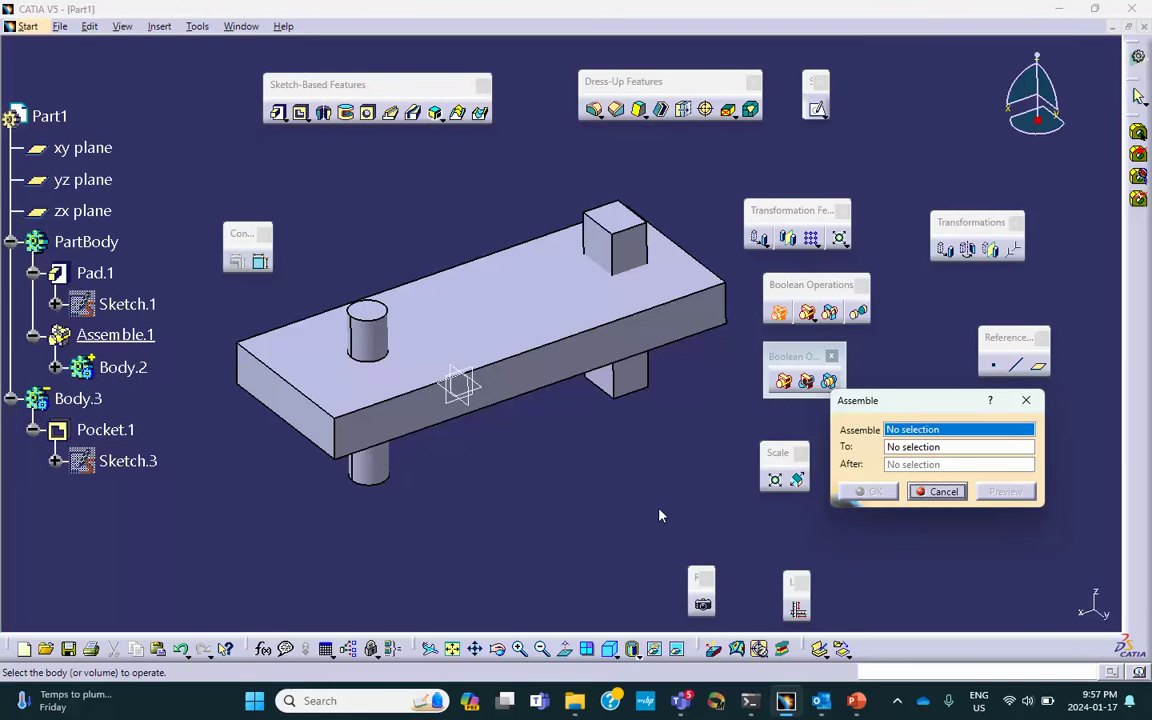
# Assemble Body.3 into PartBody as Assemble.2, then undo that operation.
pyautogui.click(616, 226)
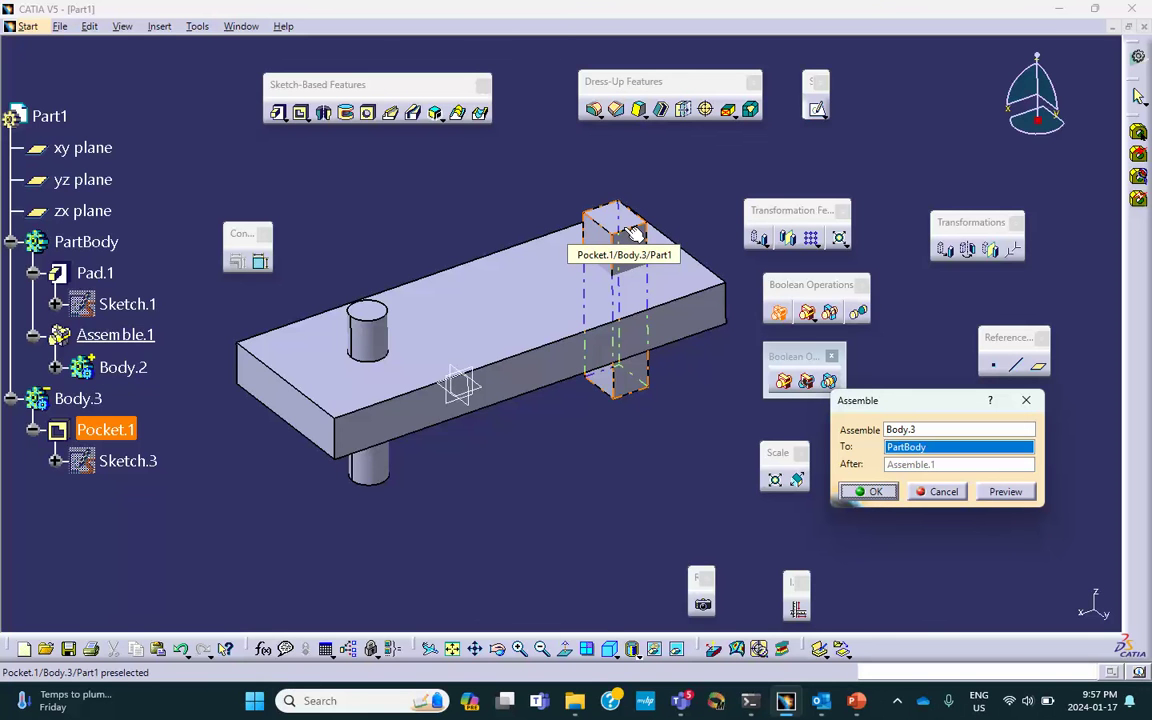
pyautogui.click(885, 493)
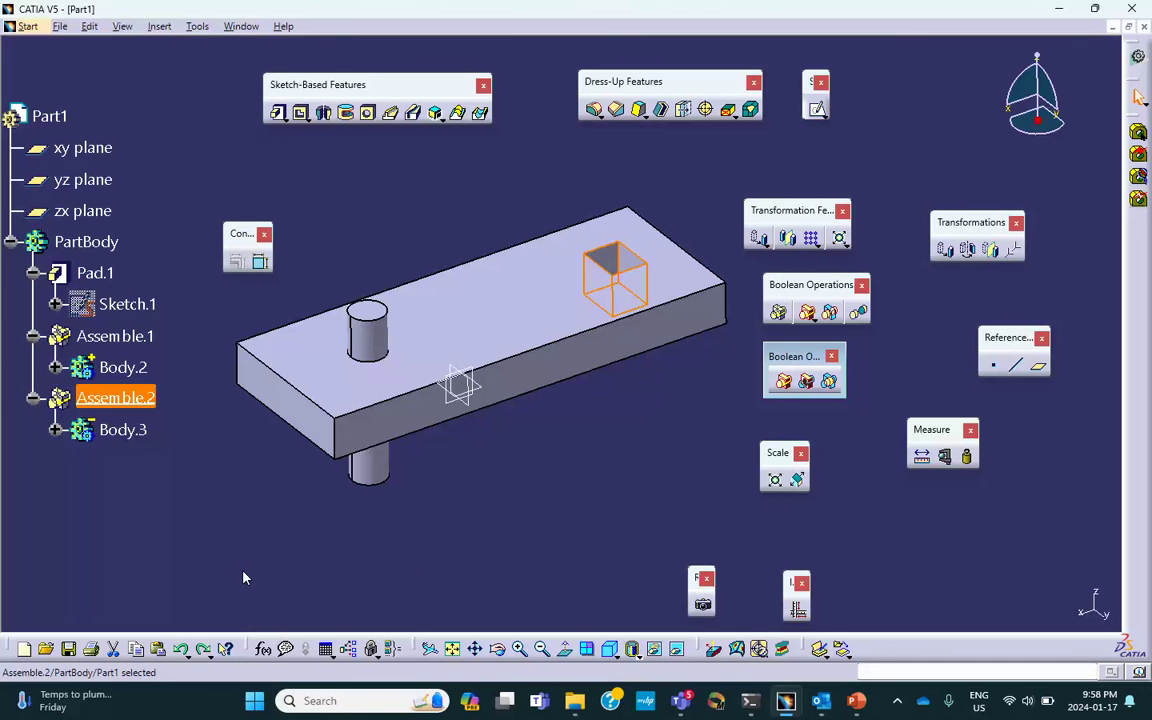
pyautogui.hotkey('ctrl', 'z')
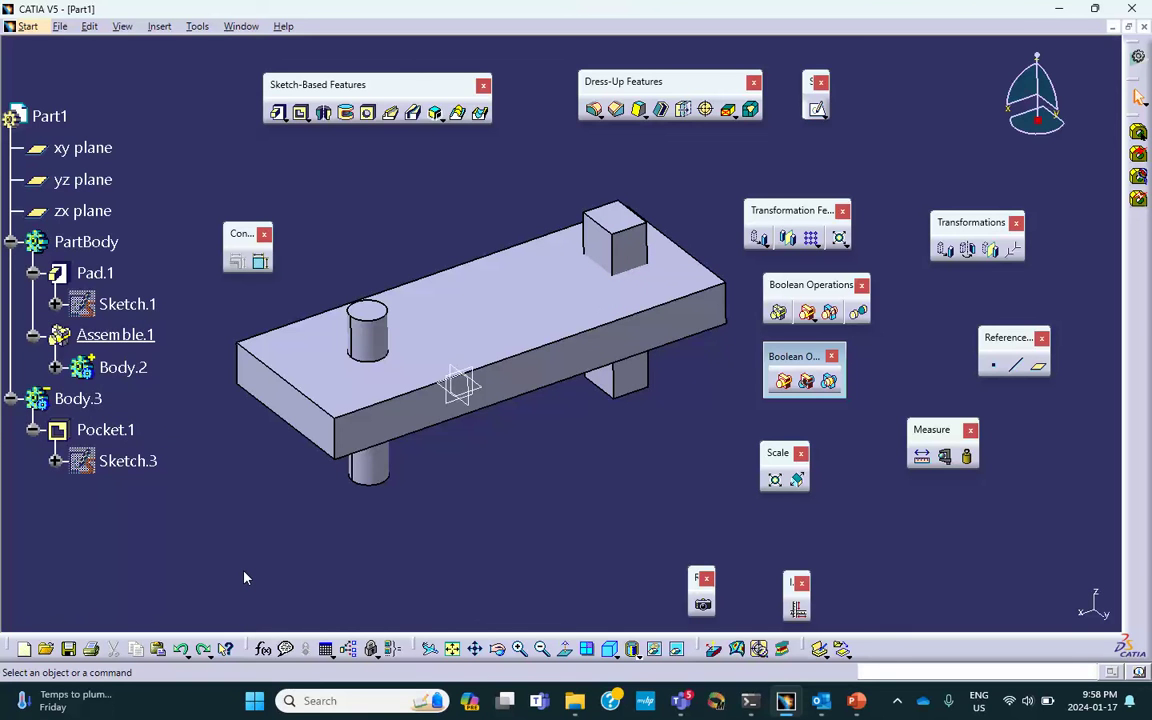
# Undo Assemble.1 to separate Body.2's cylinder, and move the Constraints toolbar aside.
pyautogui.hotkey('ctrl', 'z')
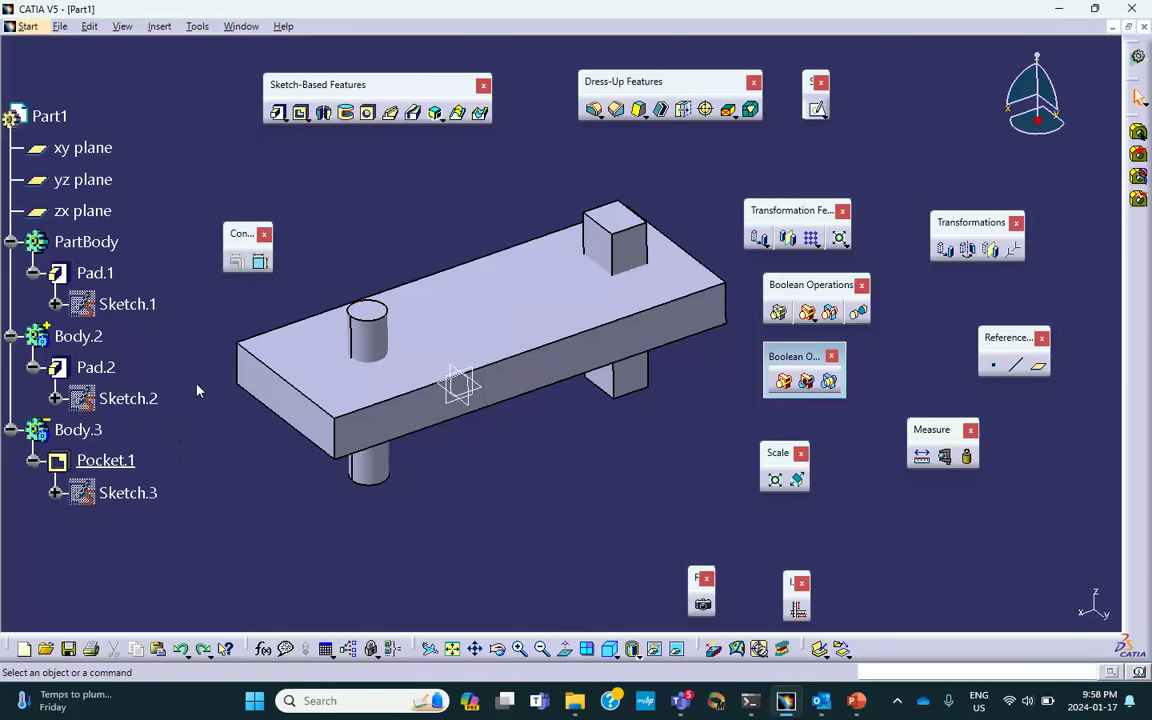
pyautogui.moveTo(229, 236); pyautogui.dragTo(211, 211)
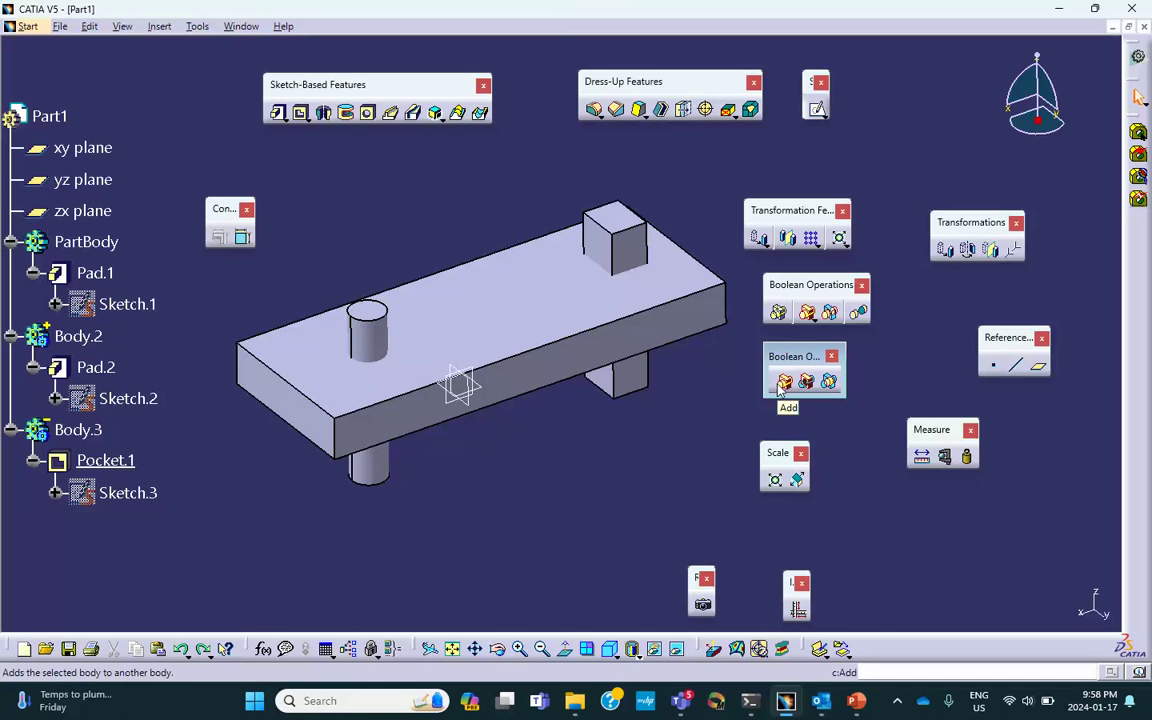
# Tear off the Add/Remove toolbar and add Body.2's cylinder to PartBody as Add.1.
pyautogui.click(815, 319)
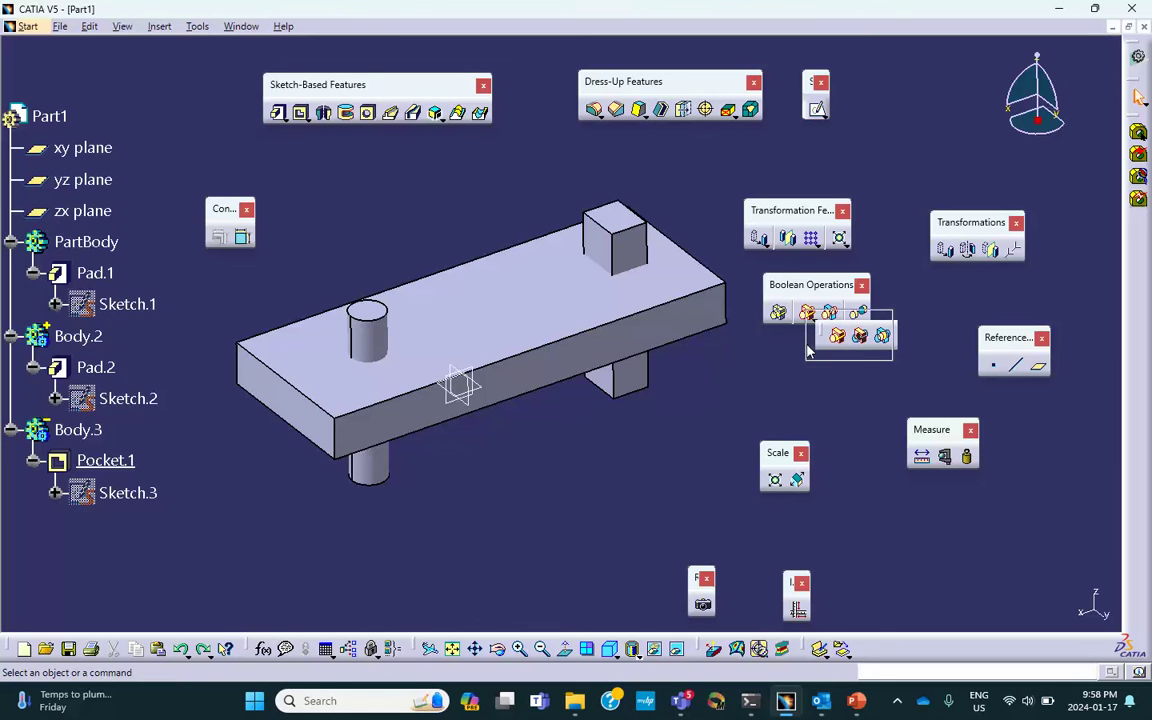
pyautogui.moveTo(808, 350); pyautogui.dragTo(764, 361)
pyautogui.click(779, 373)
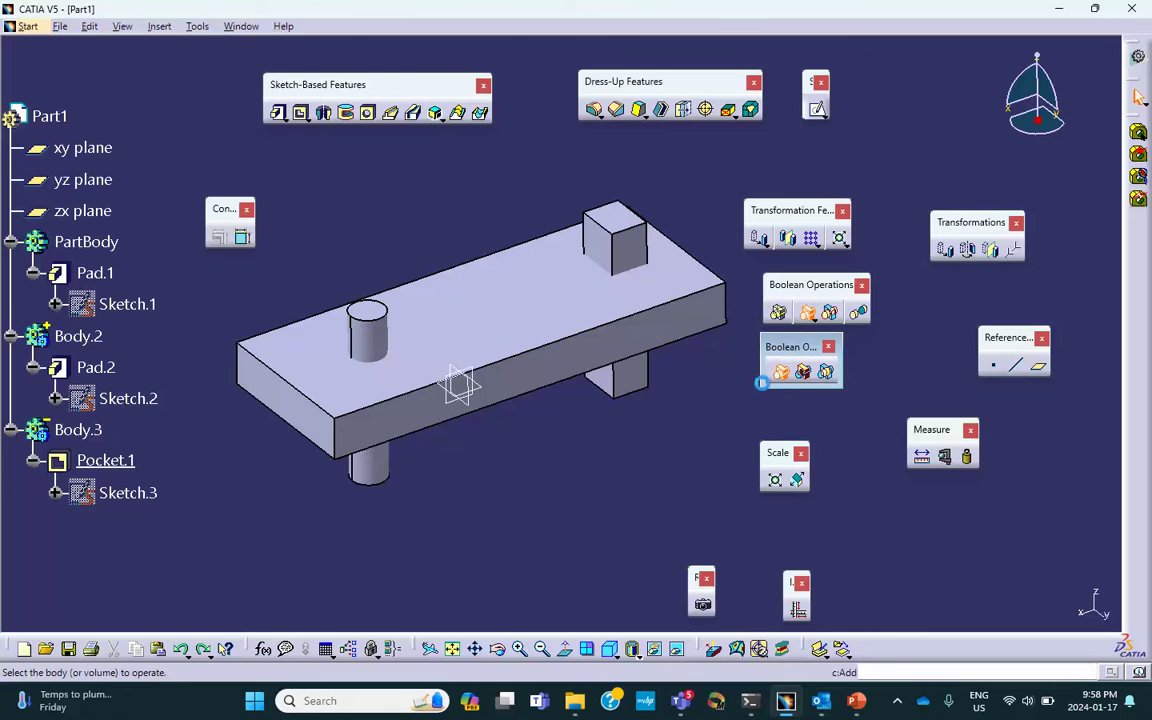
pyautogui.click(381, 318)
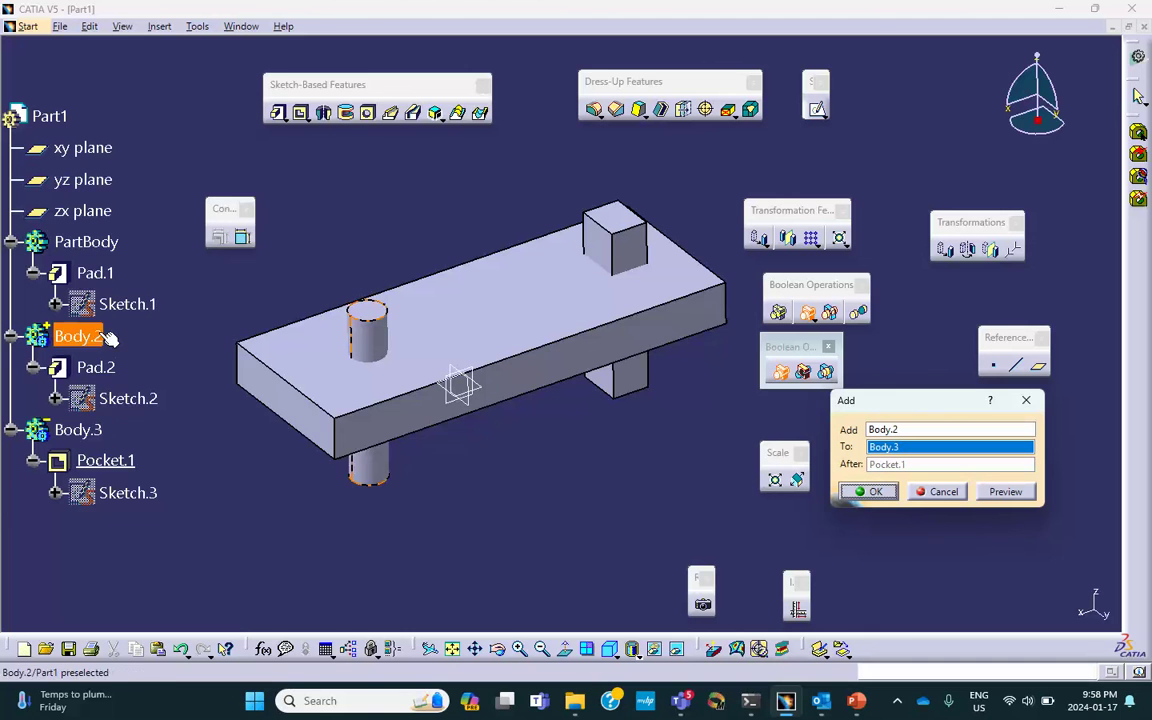
pyautogui.click(94, 243)
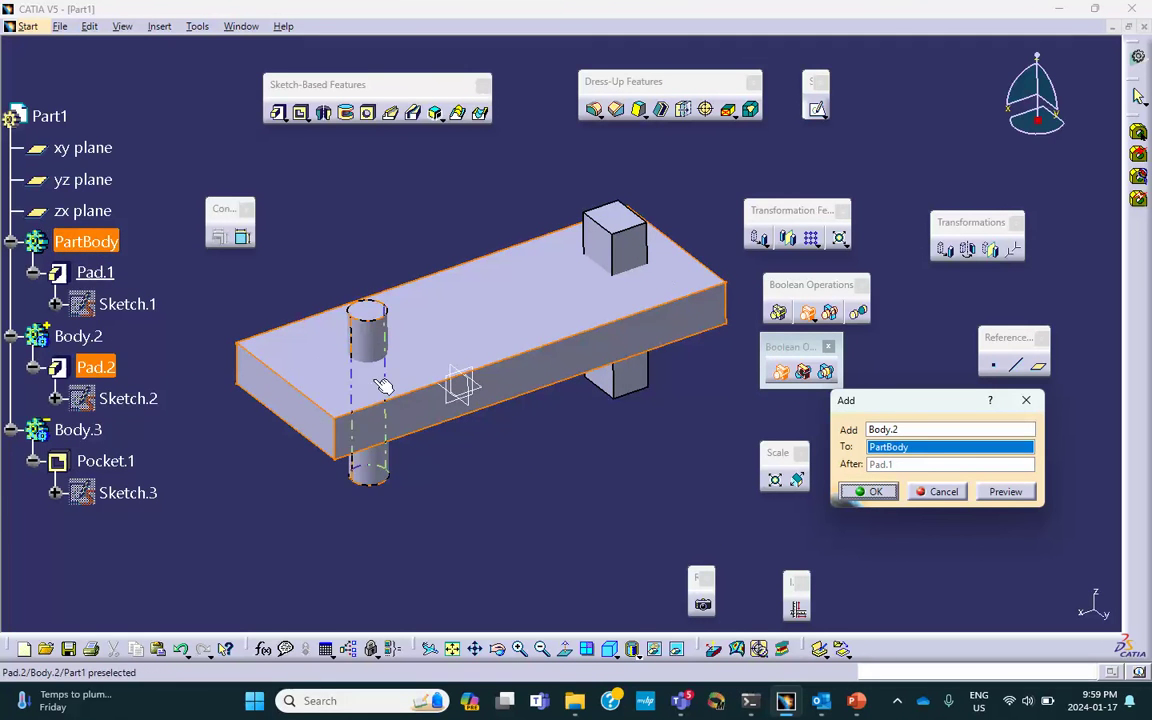
pyautogui.click(869, 491)
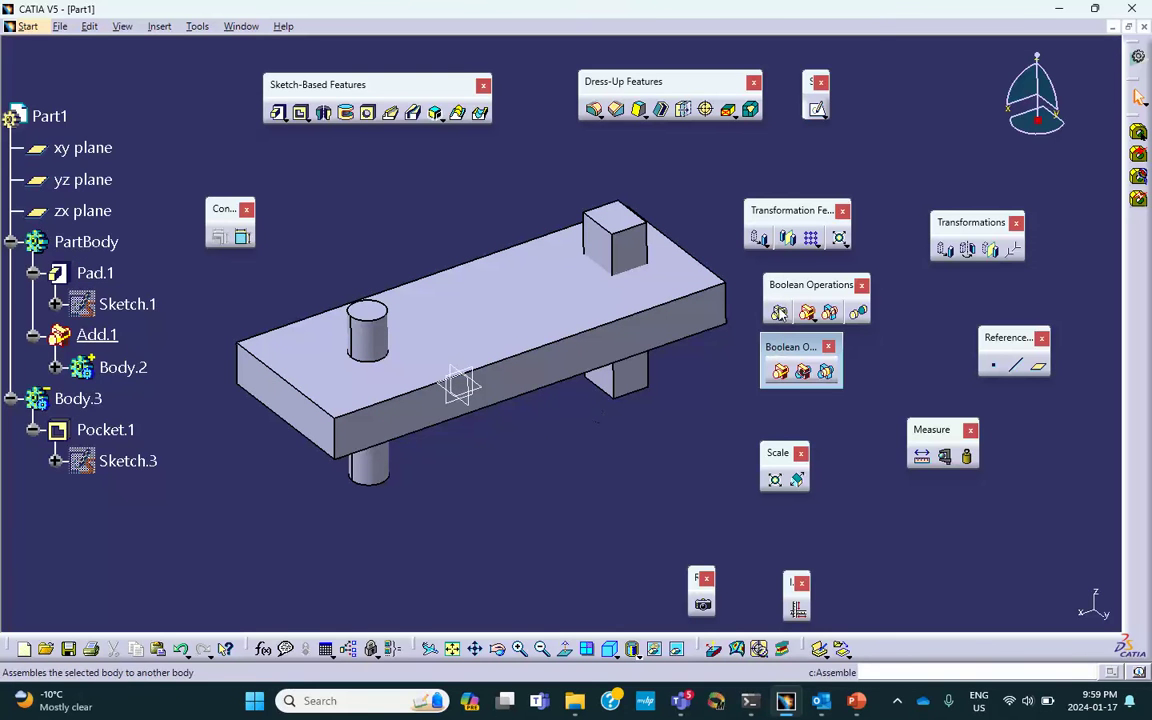
pyautogui.click(780, 371)
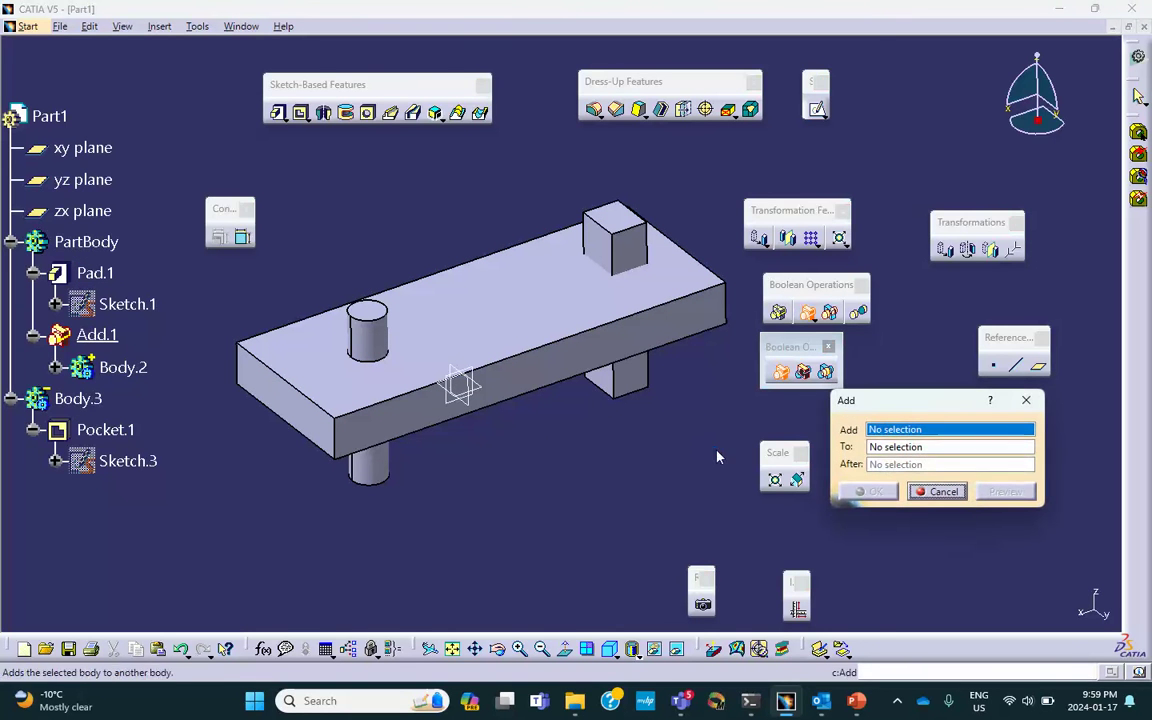
# Add the pocket body Body.3 to PartBody as Add.2, then undo it to keep Body.3 separate.
pyautogui.click(621, 226)
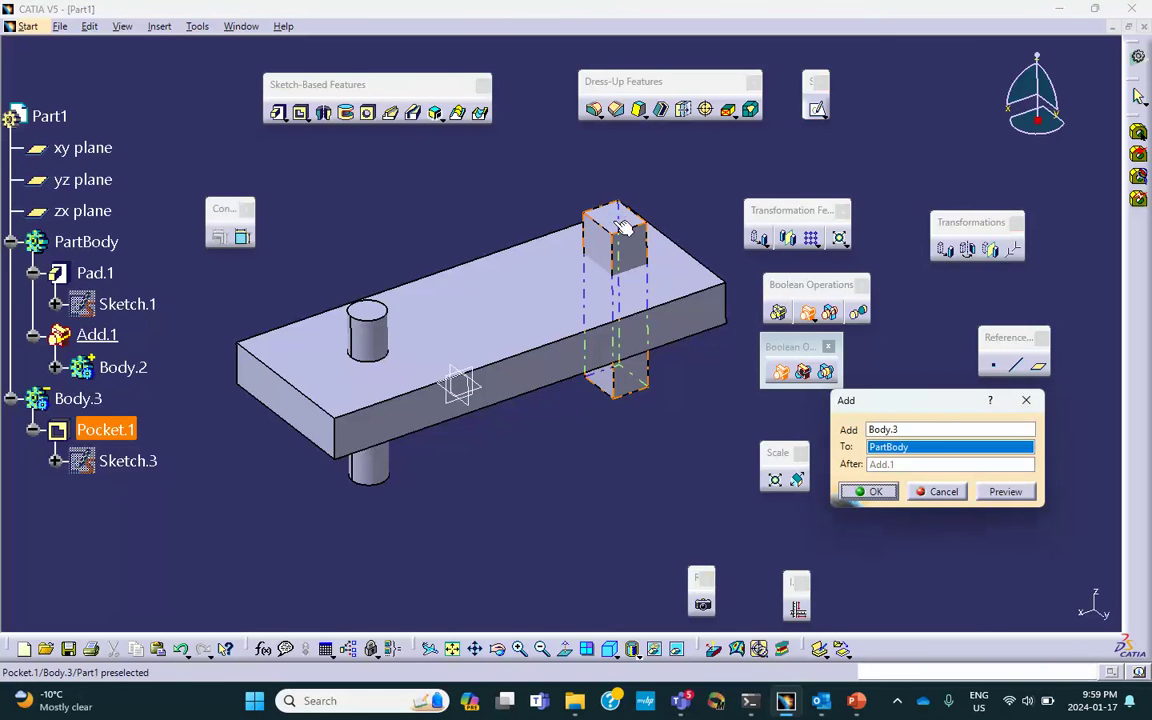
pyautogui.click(872, 491)
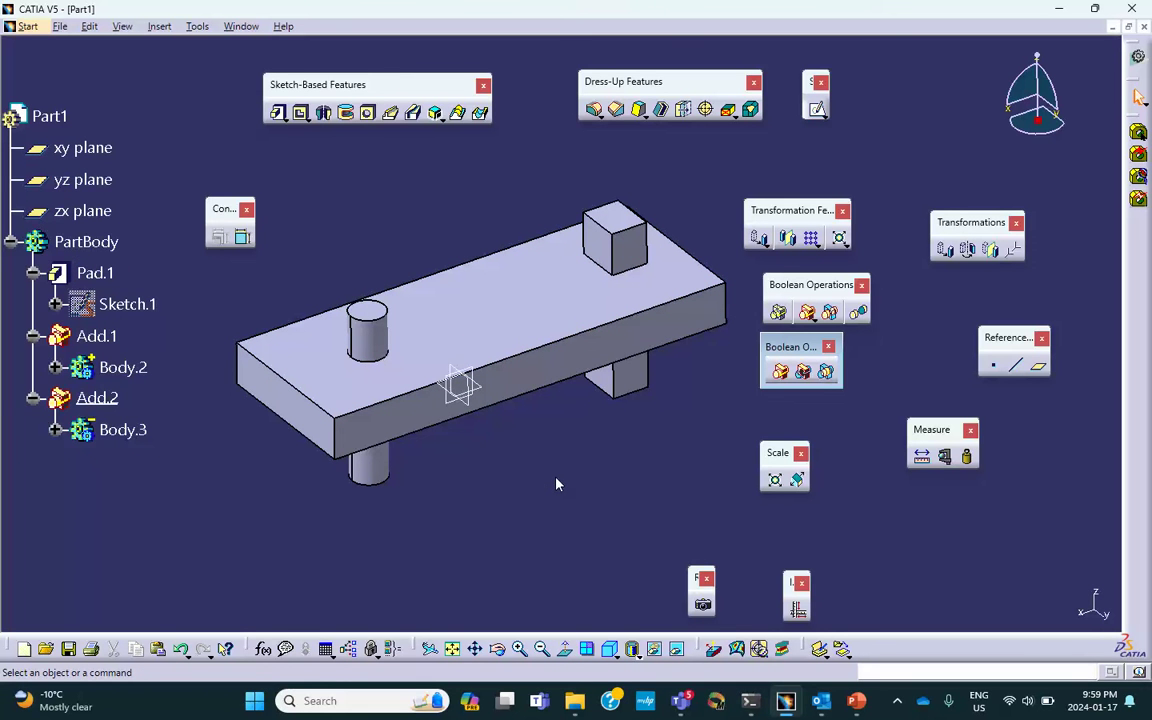
pyautogui.hotkey('ctrl', 'z')
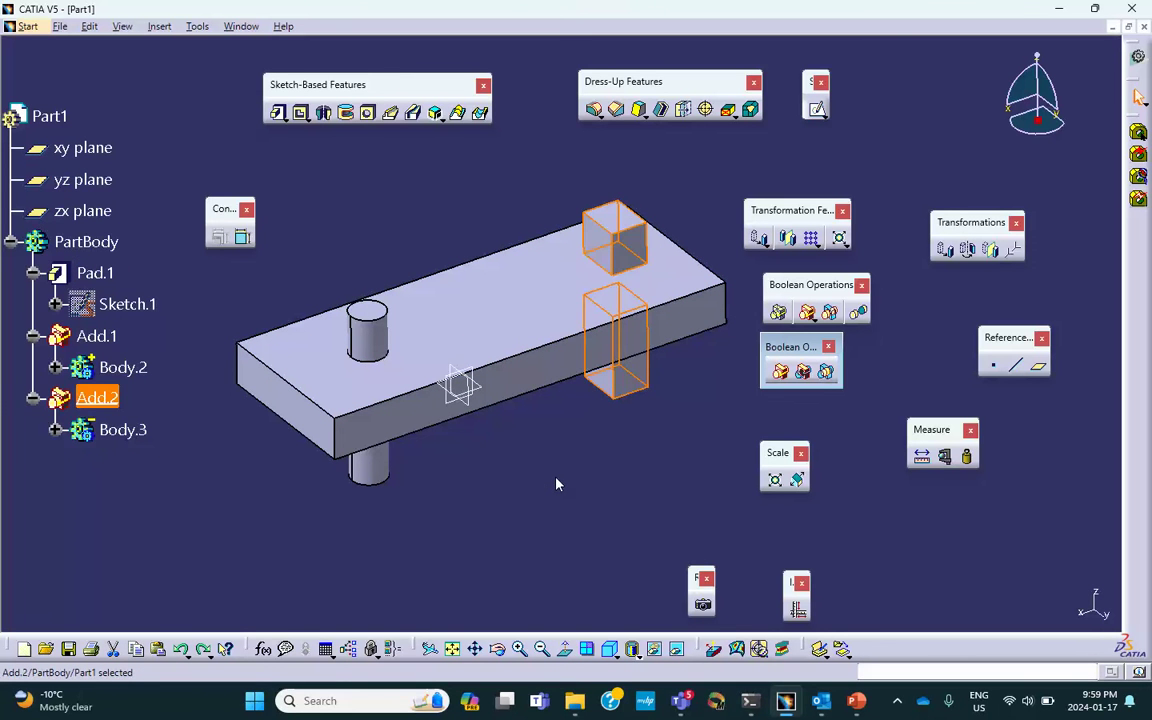
pyautogui.hotkey('ctrl', 'z')
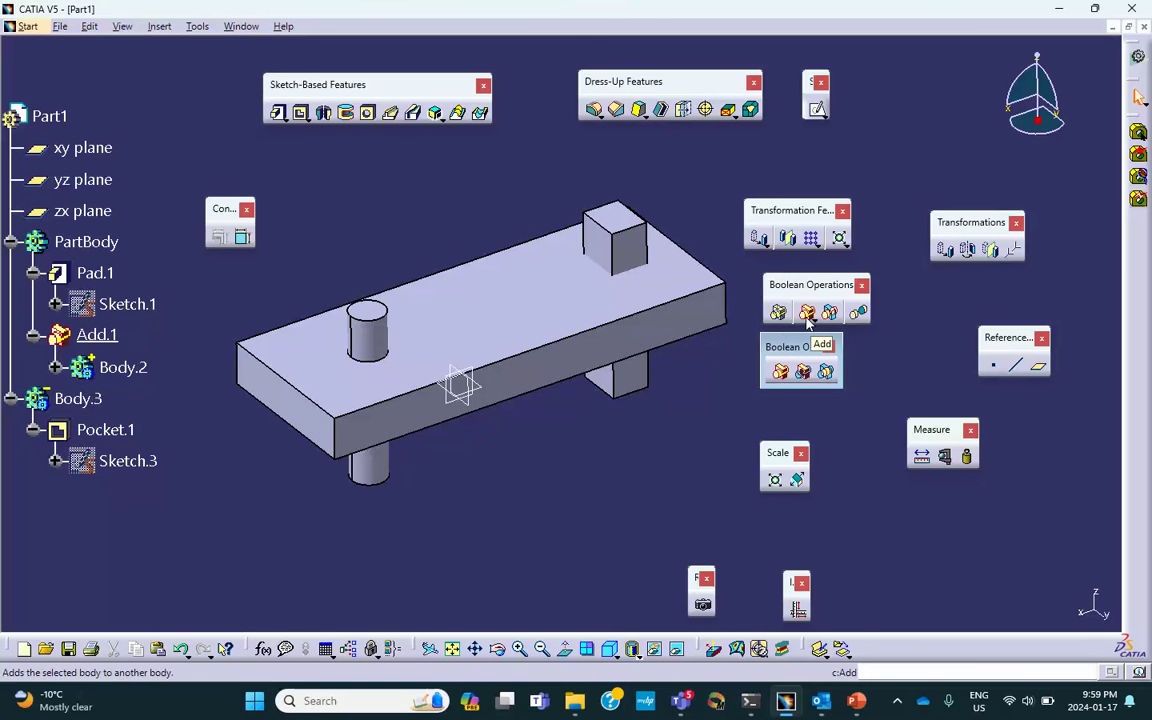
# Remove Body.3 from PartBody as Remove.1, cutting a square hole through the plate.
pyautogui.click(803, 372)
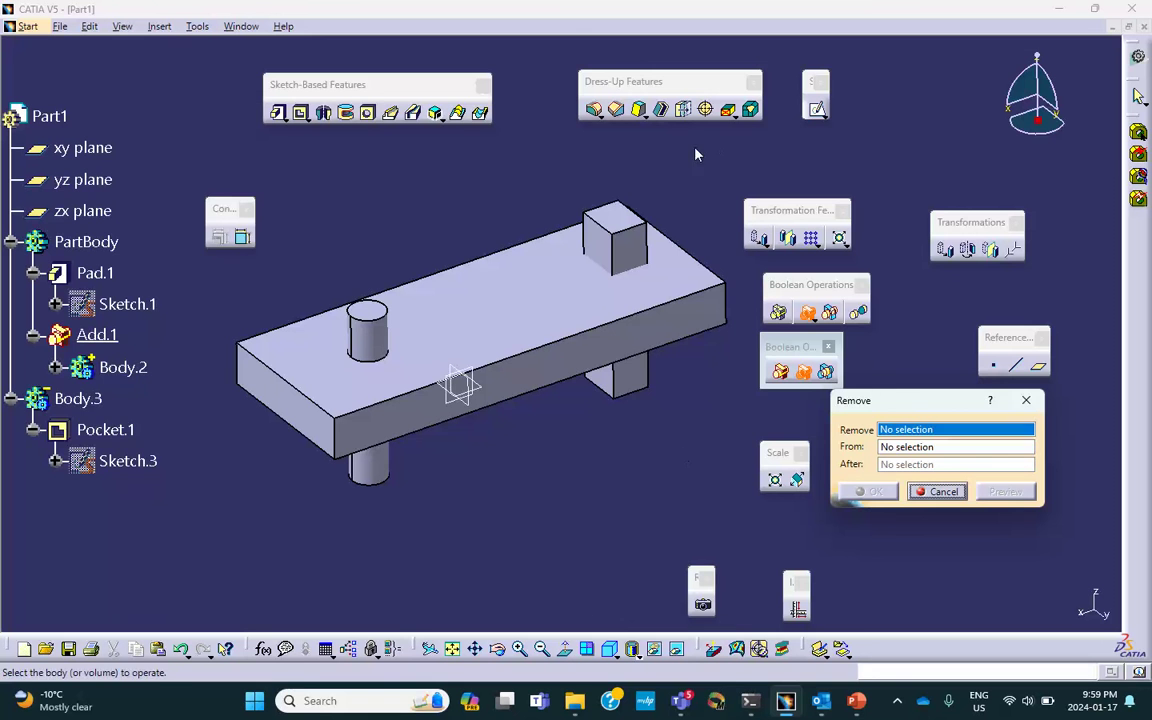
pyautogui.click(624, 226)
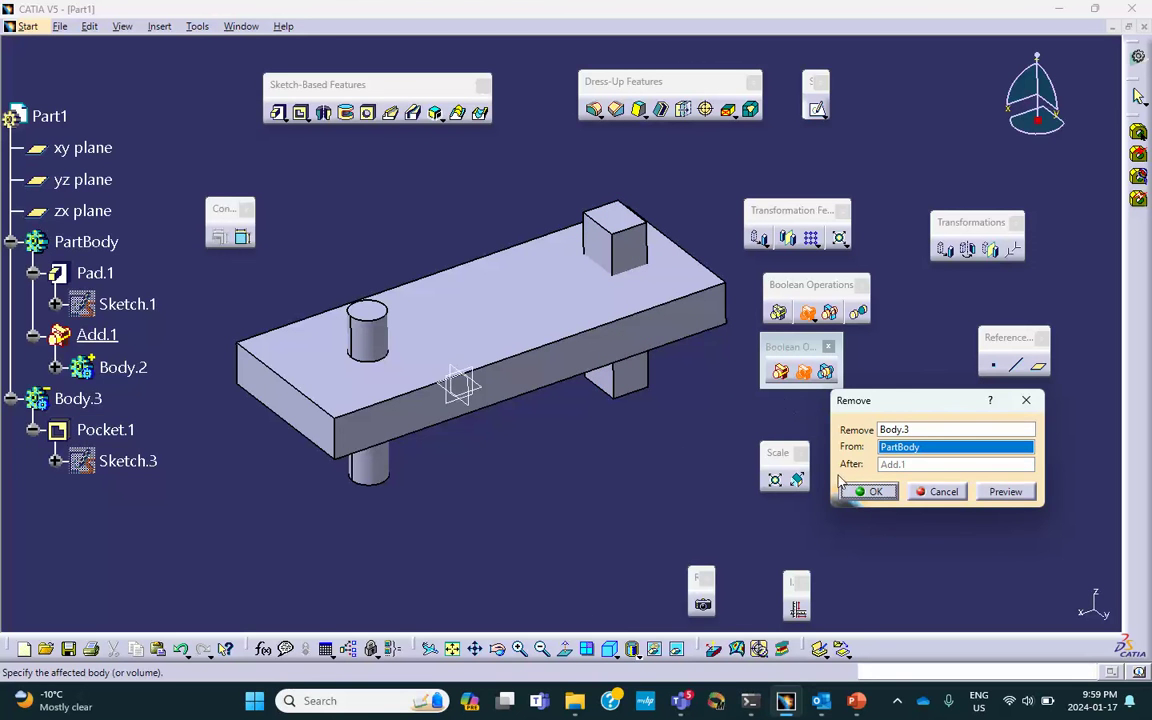
pyautogui.click(874, 491)
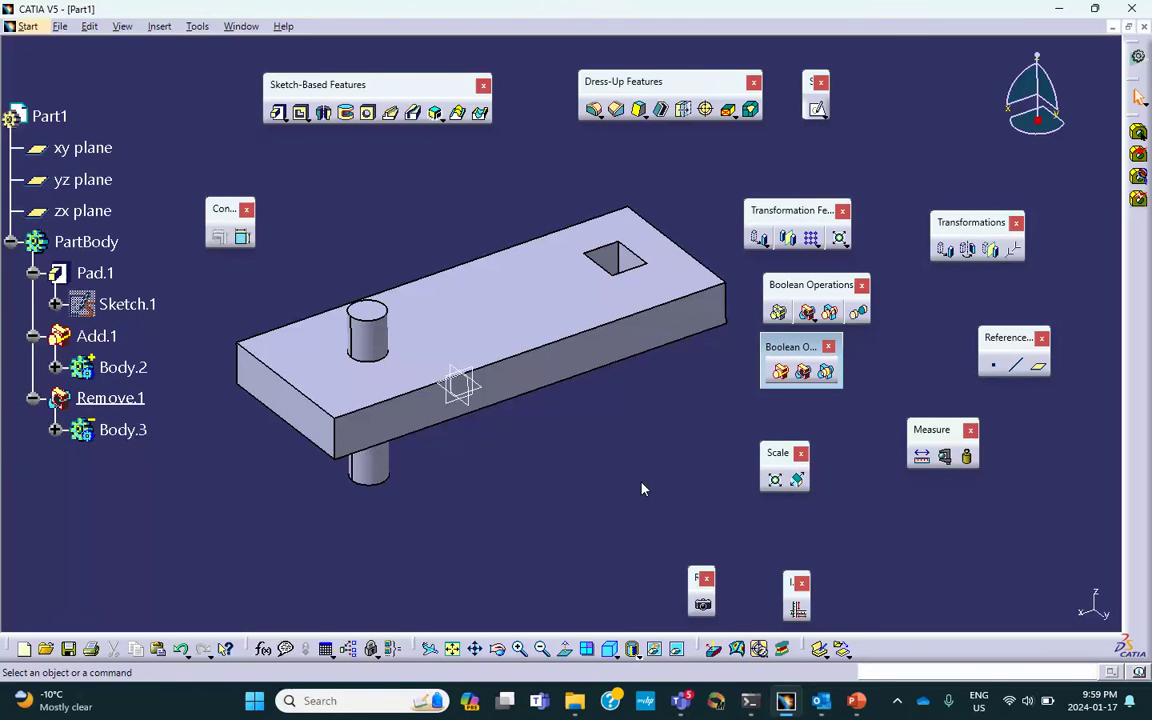